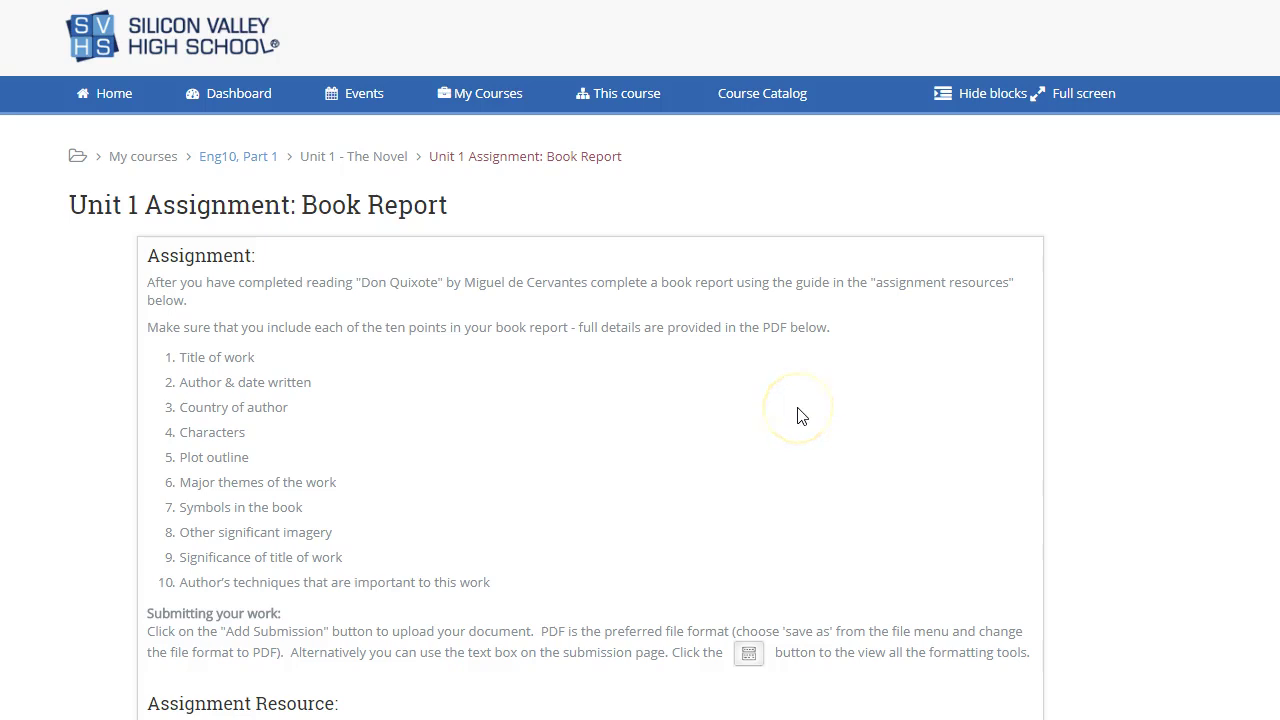
- Scroll down the Book Report assignment page and open its Add submission form
scroll(801, 416, down, 2)
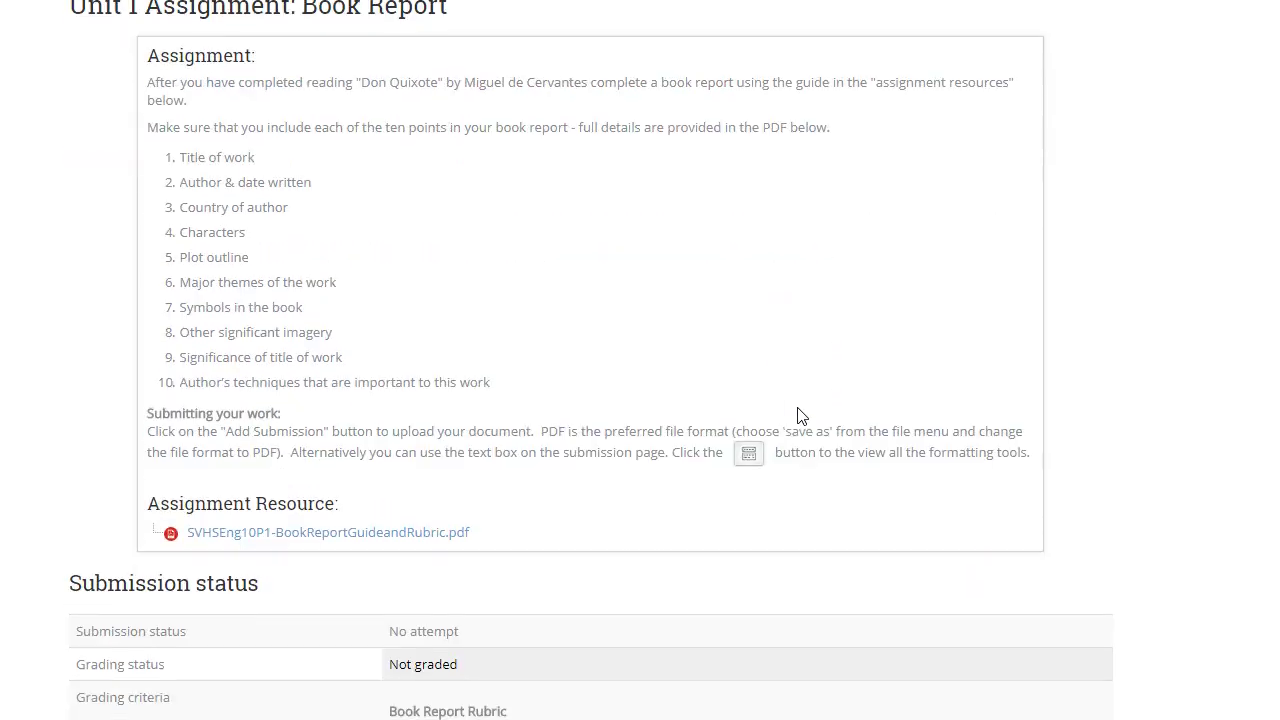
scroll(801, 416, down, 3)
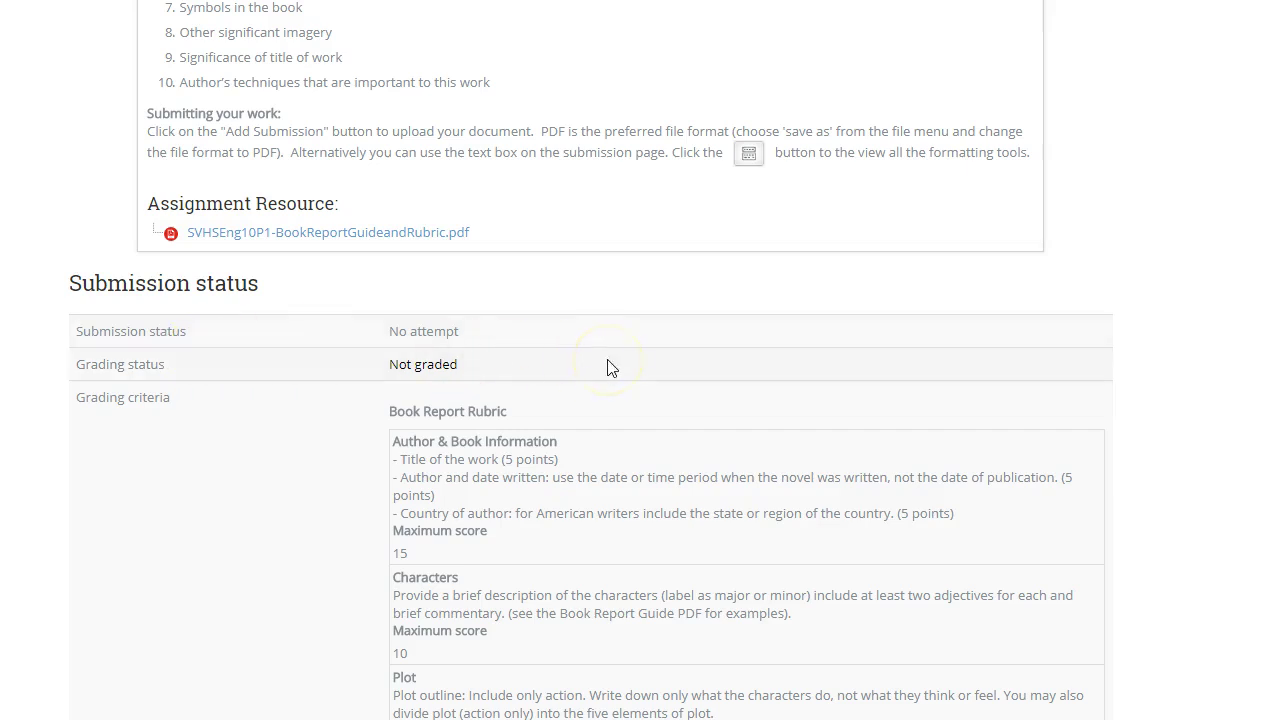
scroll(608, 366, down, 3)
scroll(608, 366, down, 1)
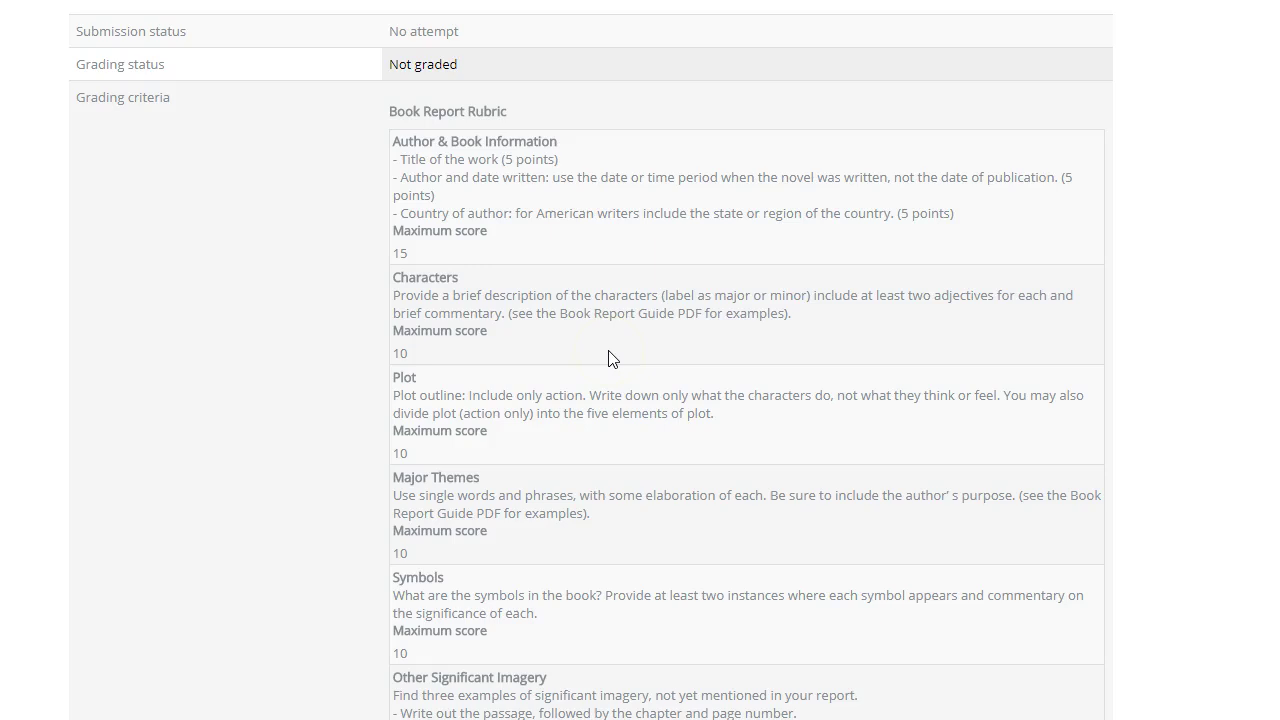
scroll(613, 358, down, 5)
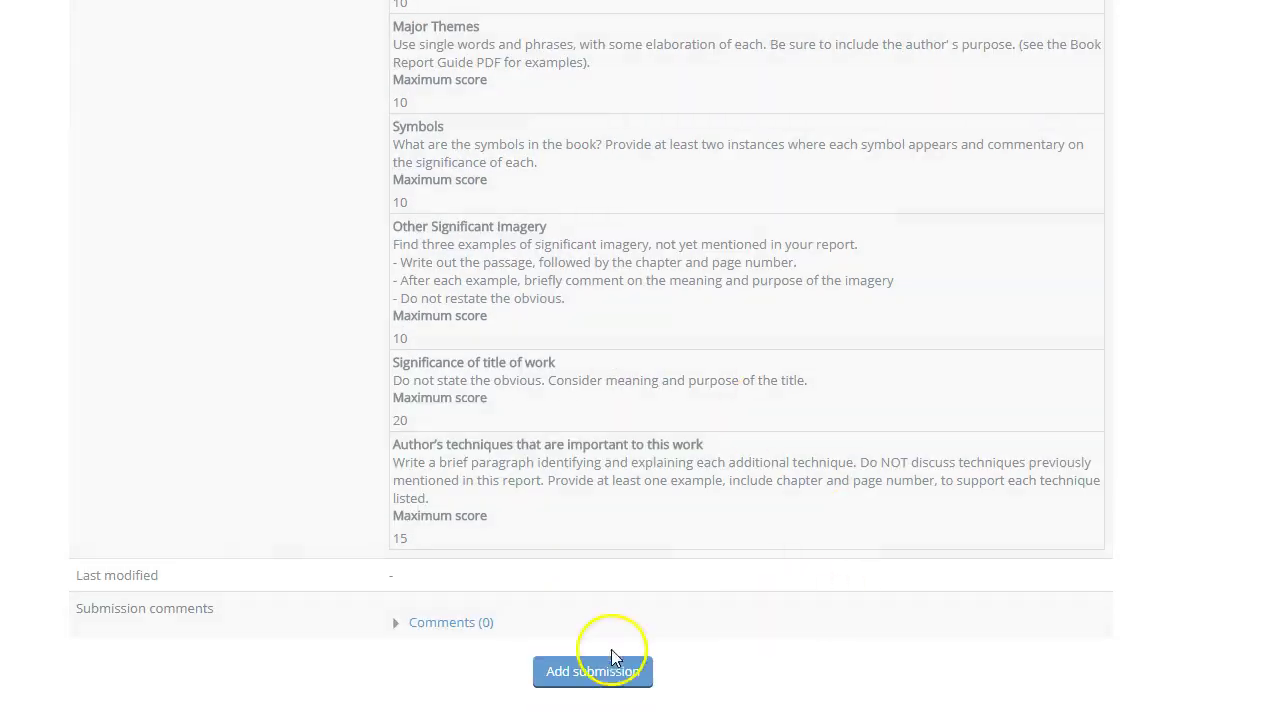
click(588, 673)
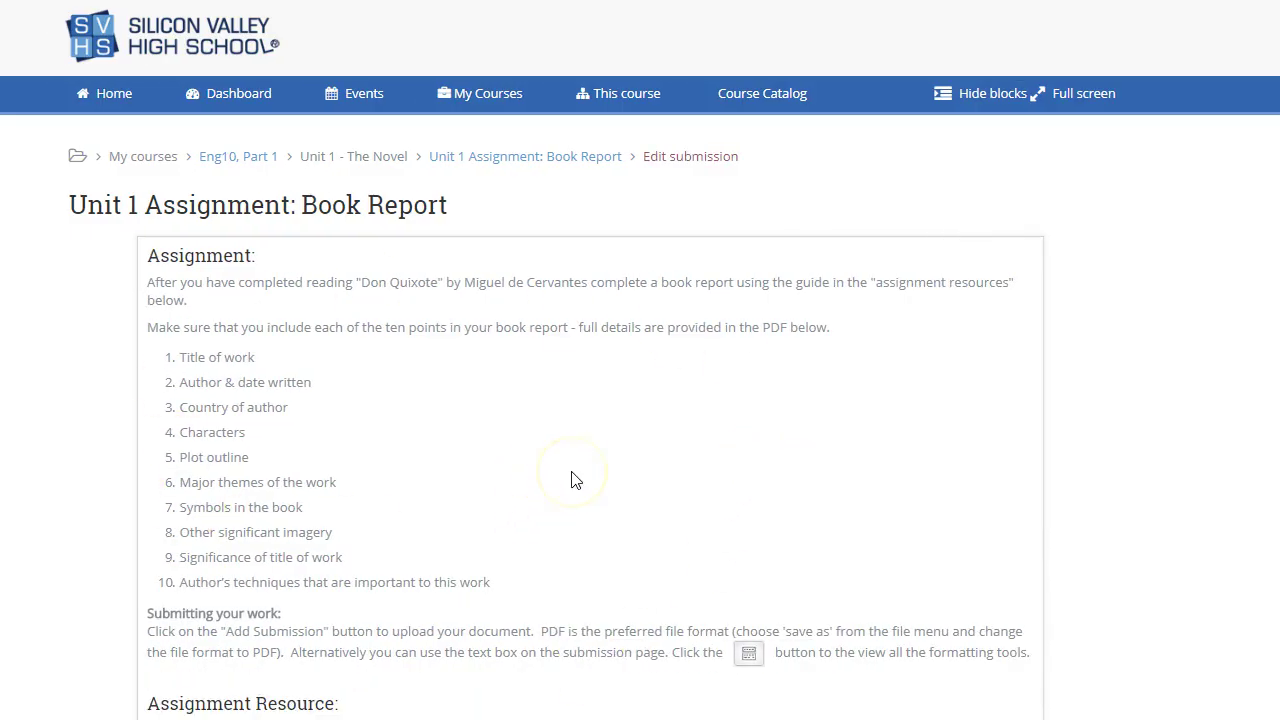
- Scroll to the empty online text editor and place the cursor inside it
scroll(571, 480, down, 1)
scroll(571, 480, down, 5)
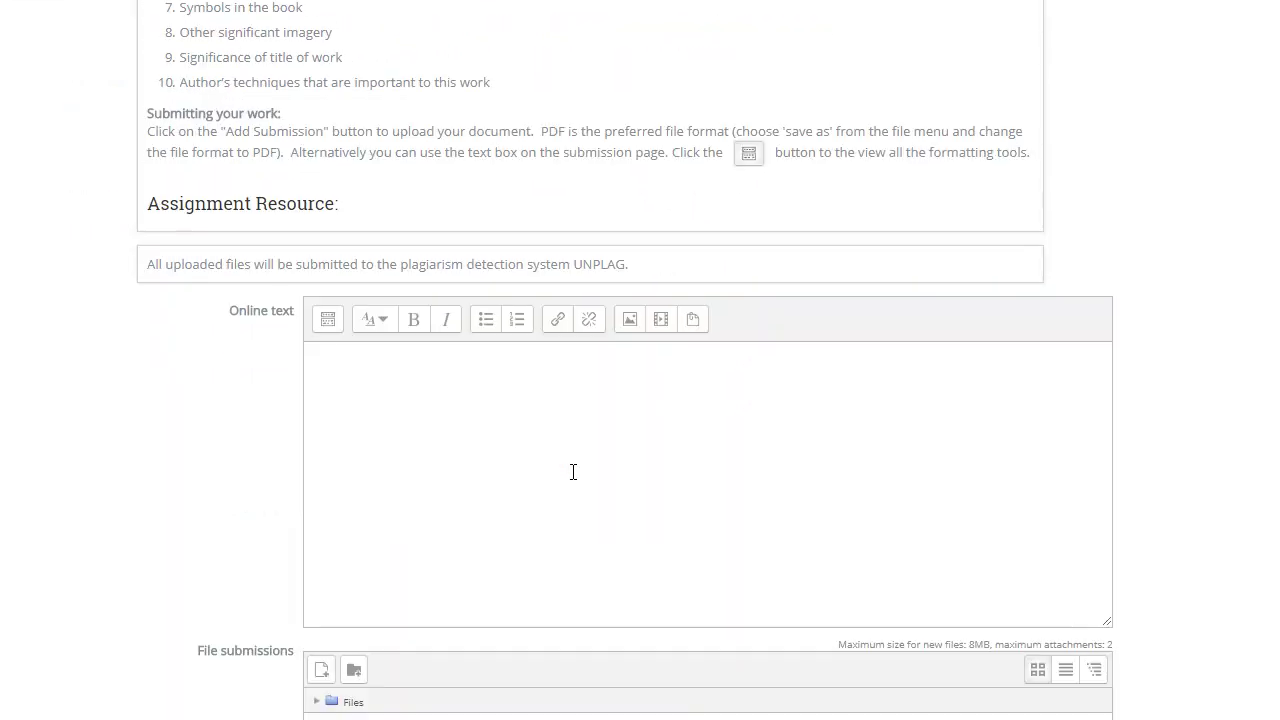
scroll(573, 472, down, 3)
click(401, 335)
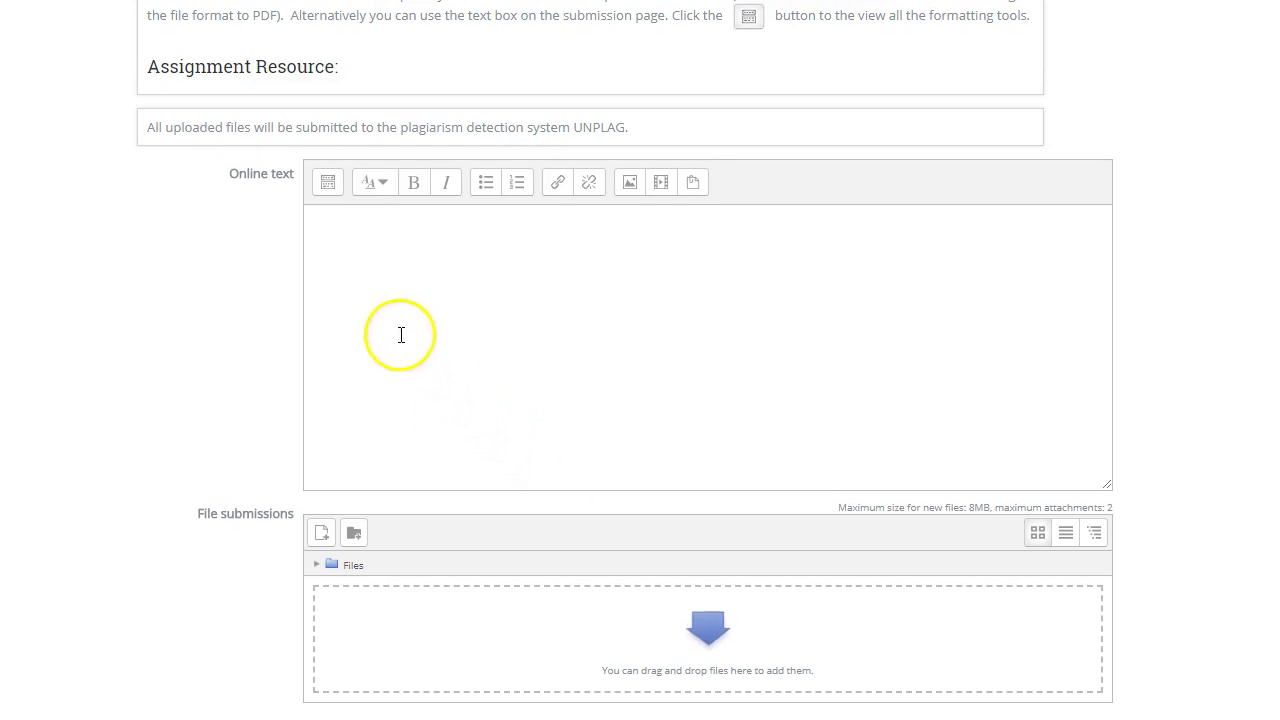
click(376, 277)
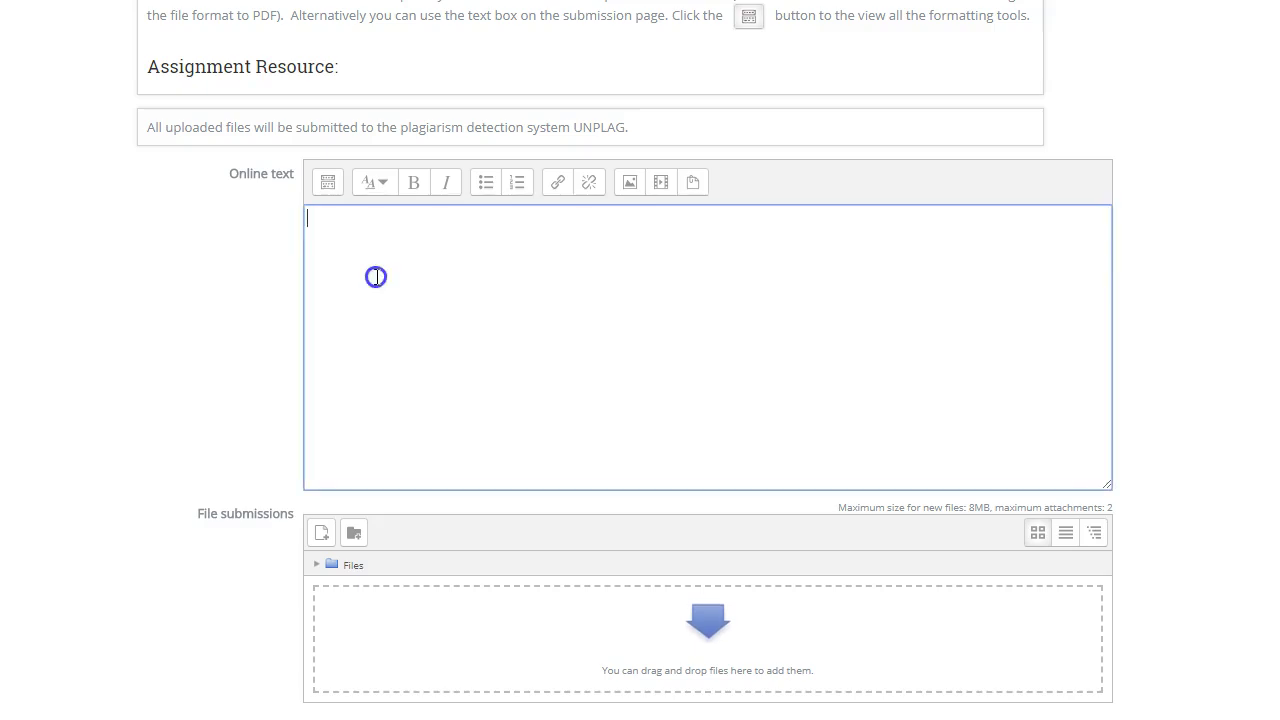
- Expand the editor's advanced toolbar row, then check the still-empty online text and file submissions areas
click(326, 190)
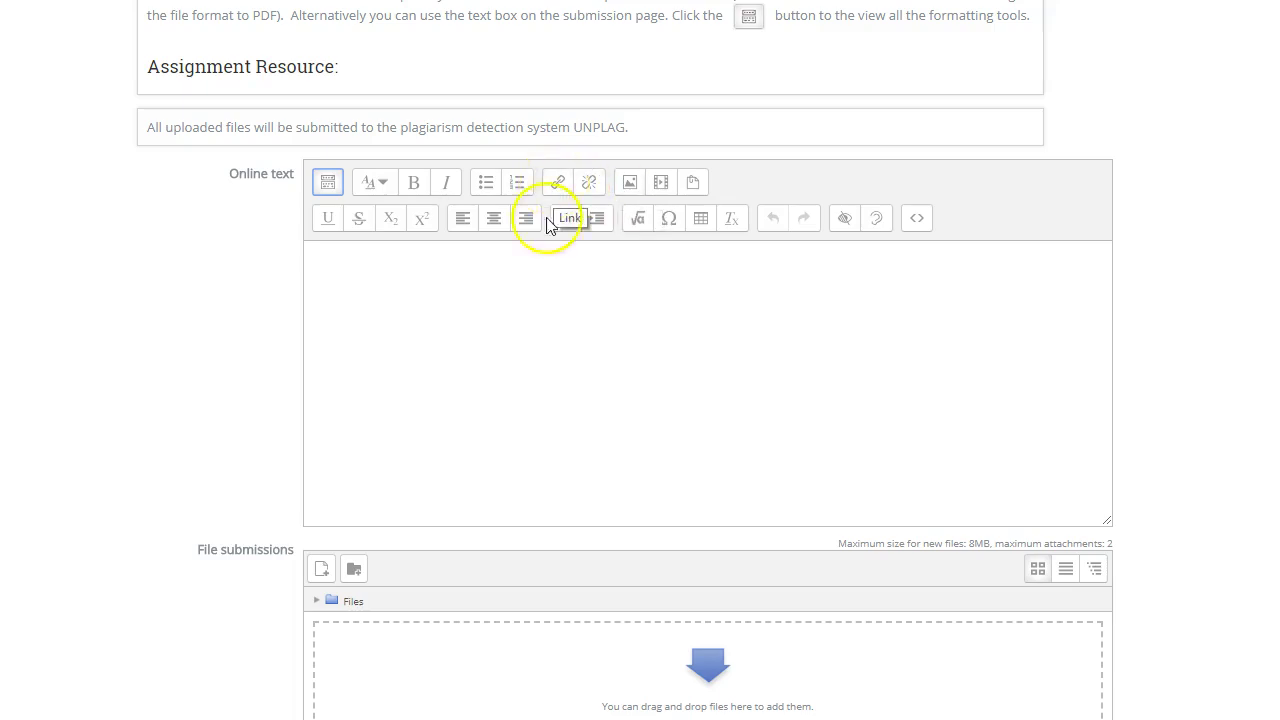
click(674, 357)
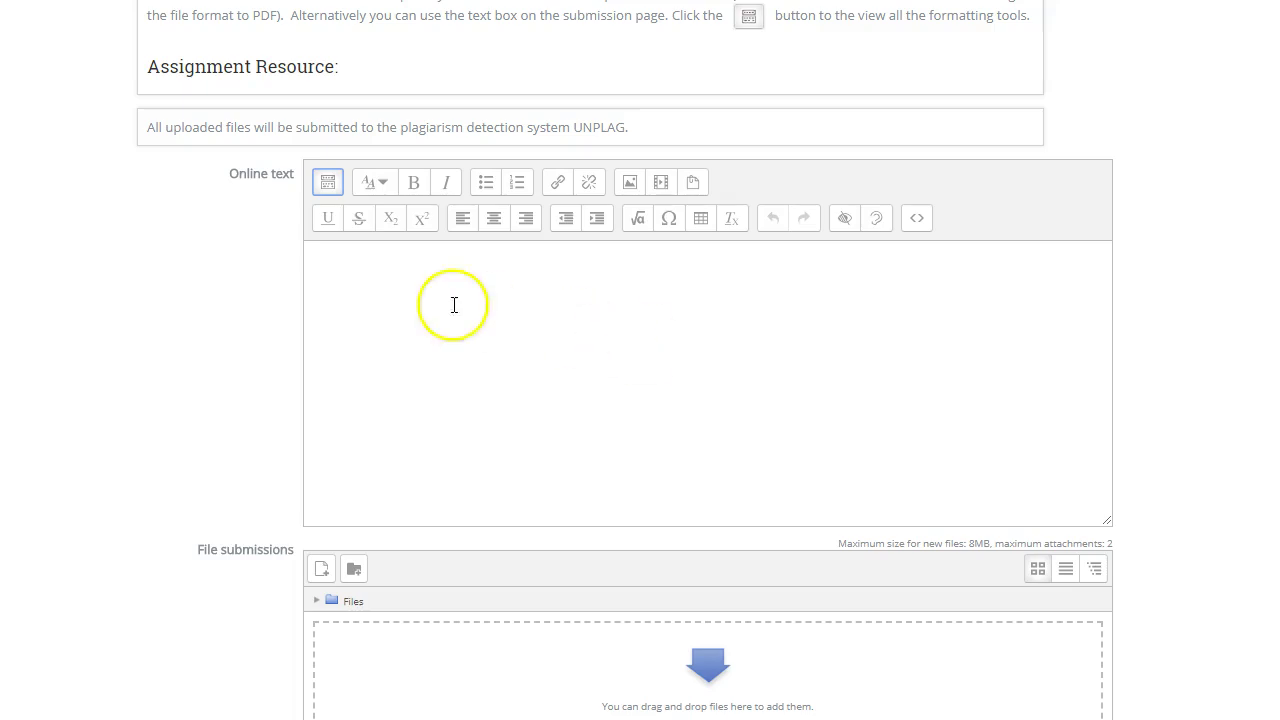
click(333, 281)
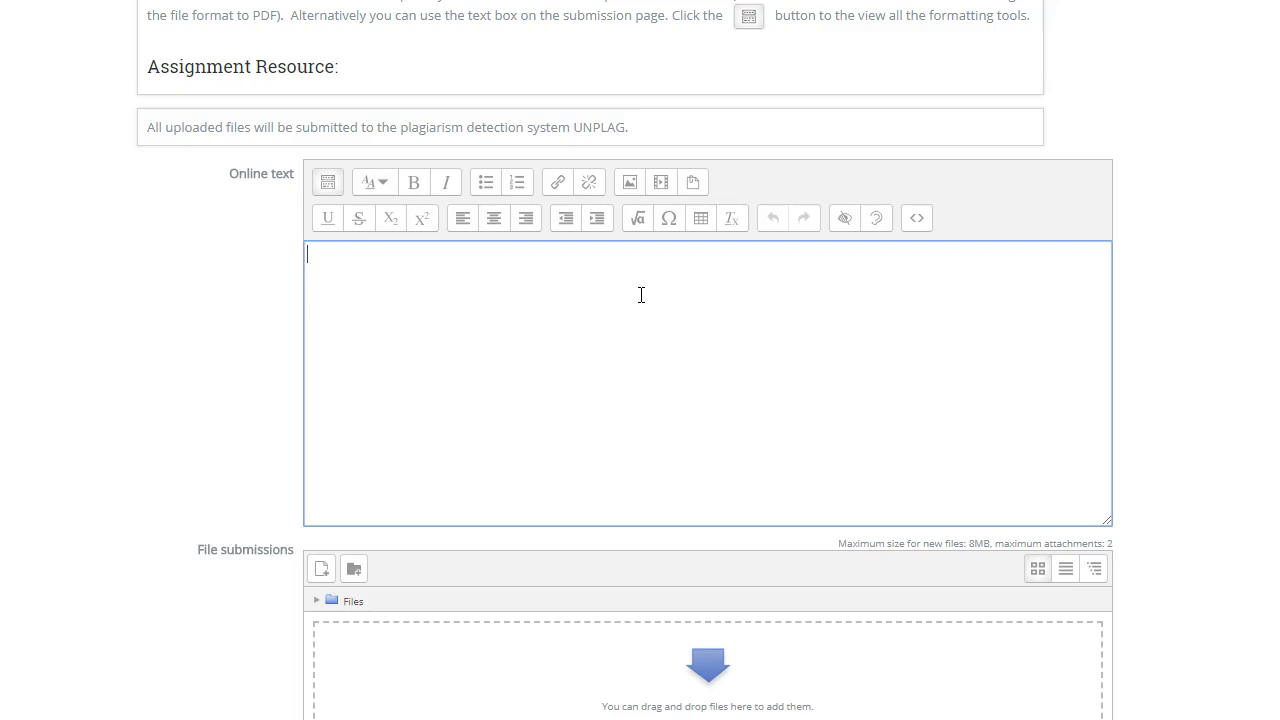
click(549, 292)
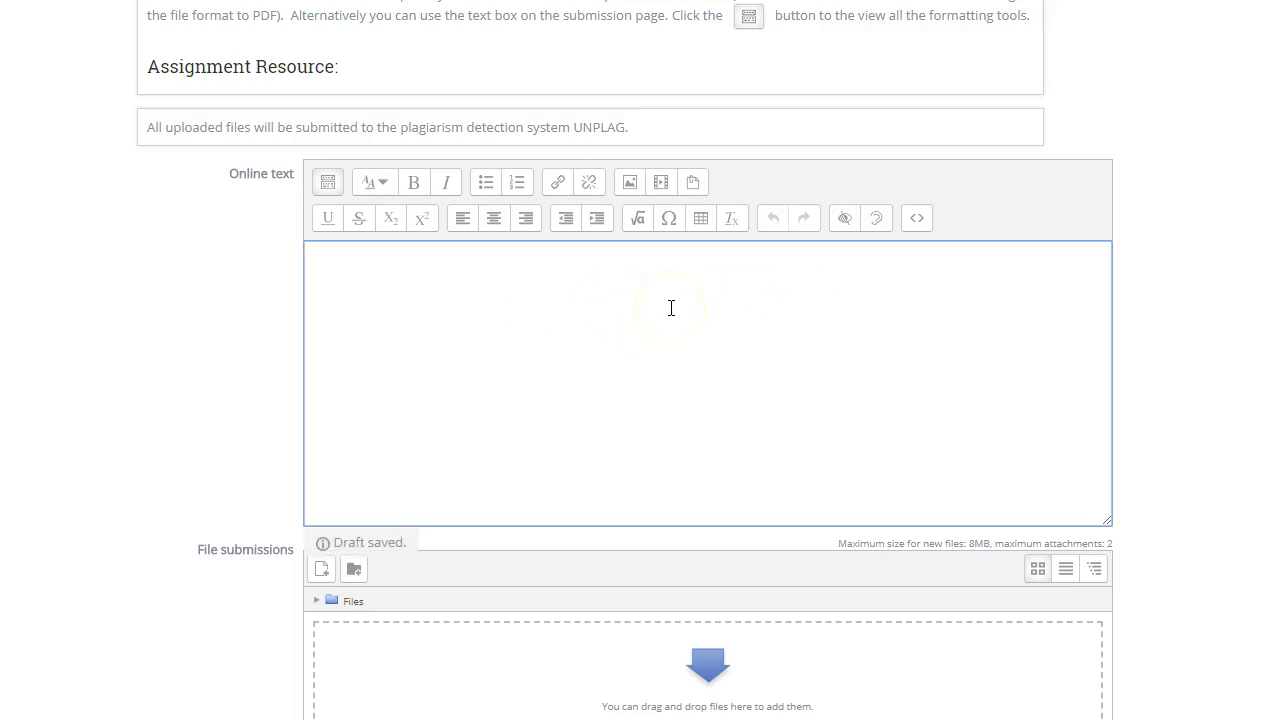
scroll(671, 308, down, 1)
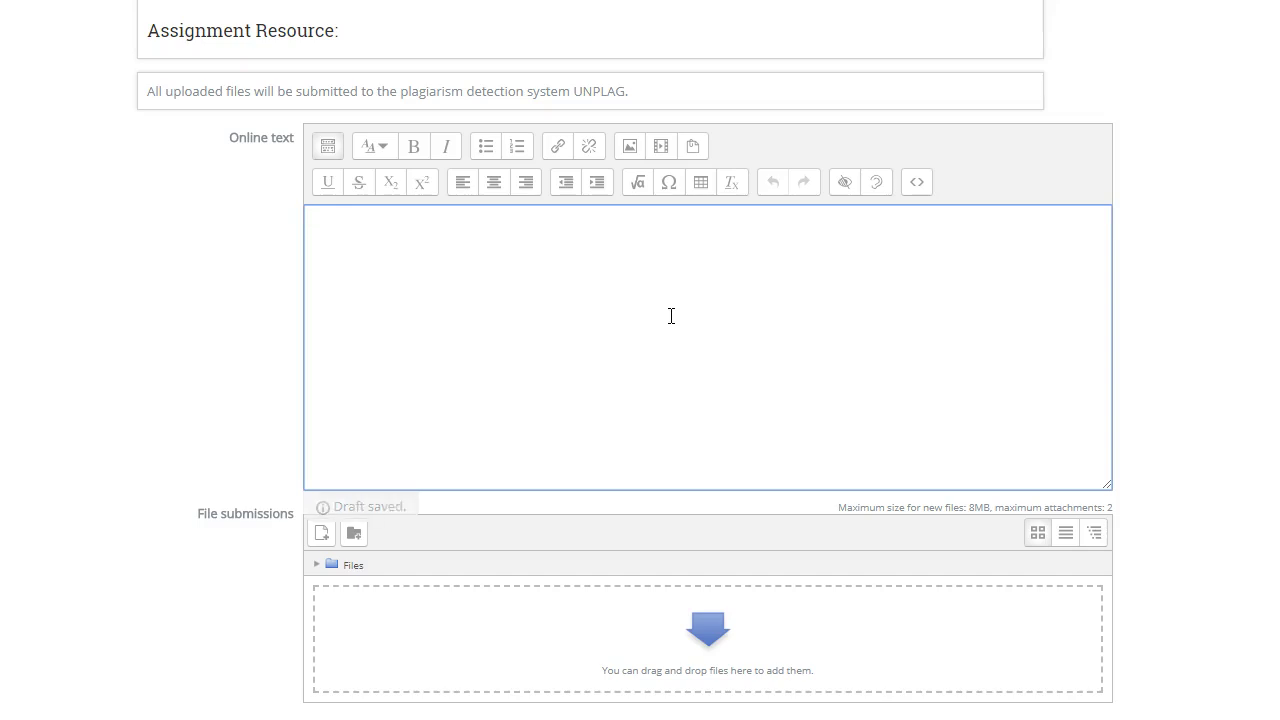
click(214, 567)
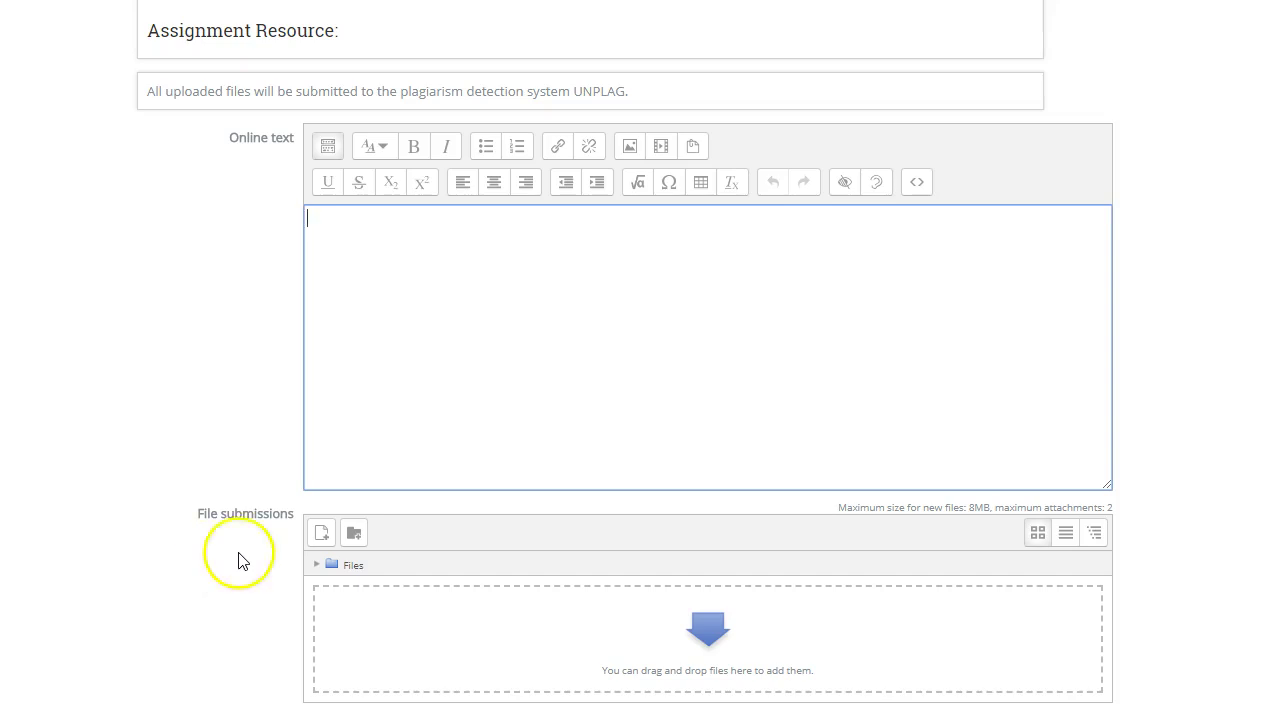
- Upload Unit1AssignmentUpload.jpg into the file submissions area through the file picker
click(320, 540)
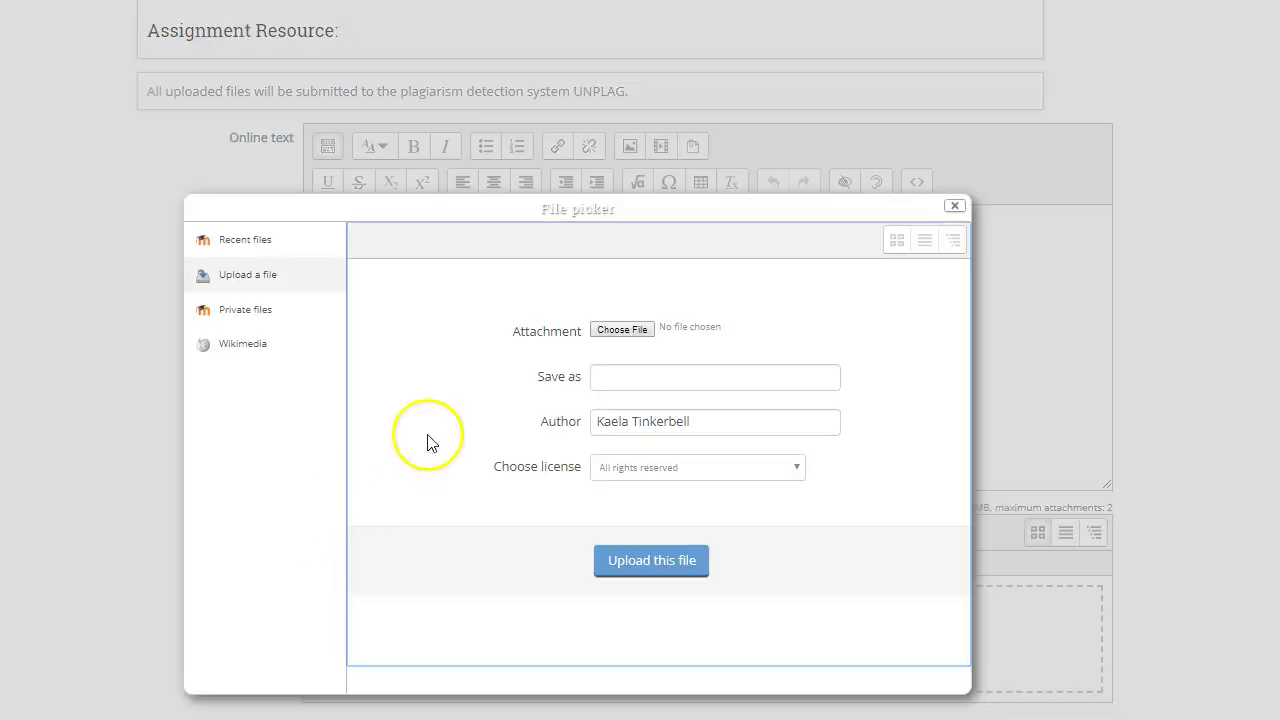
click(622, 330)
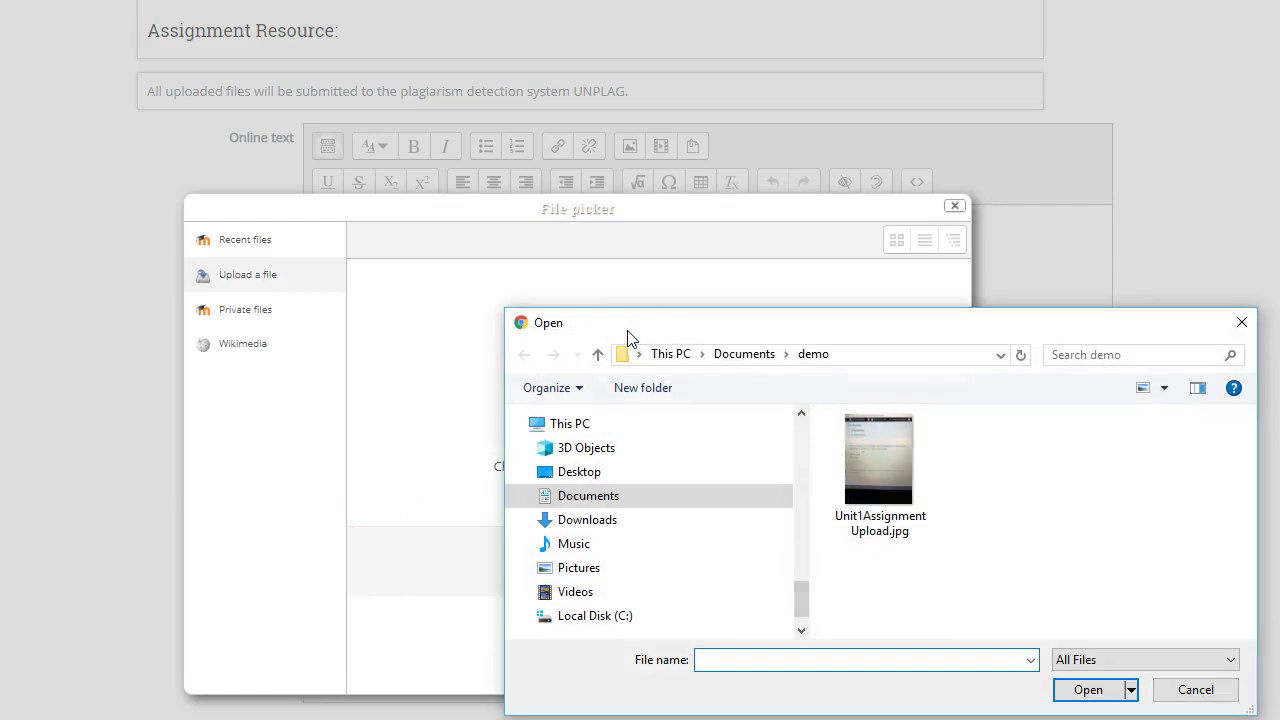
click(882, 447)
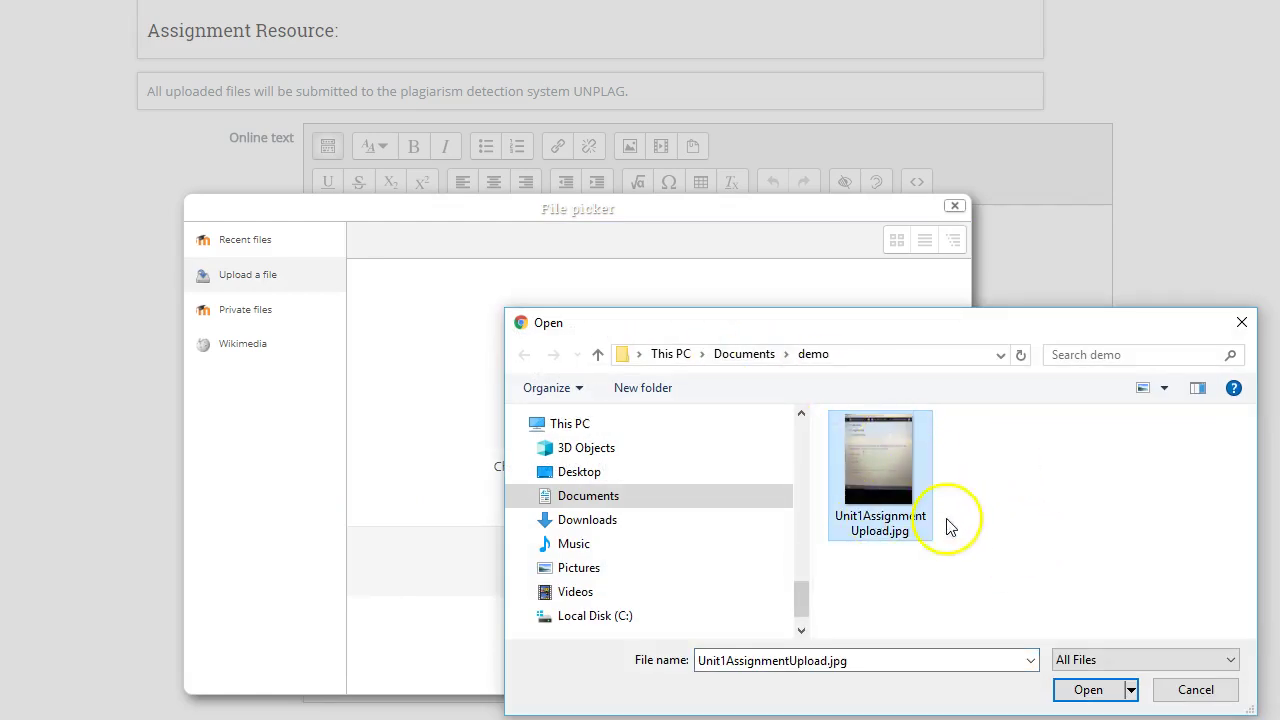
click(1087, 690)
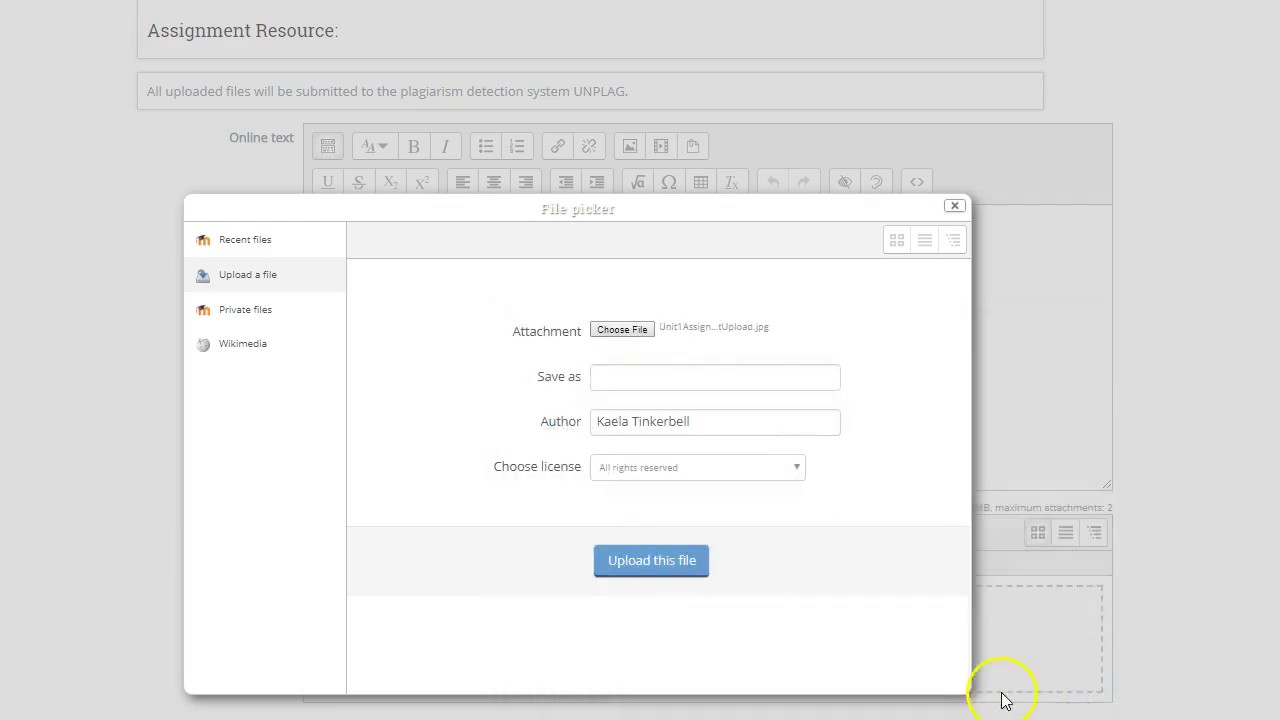
click(647, 565)
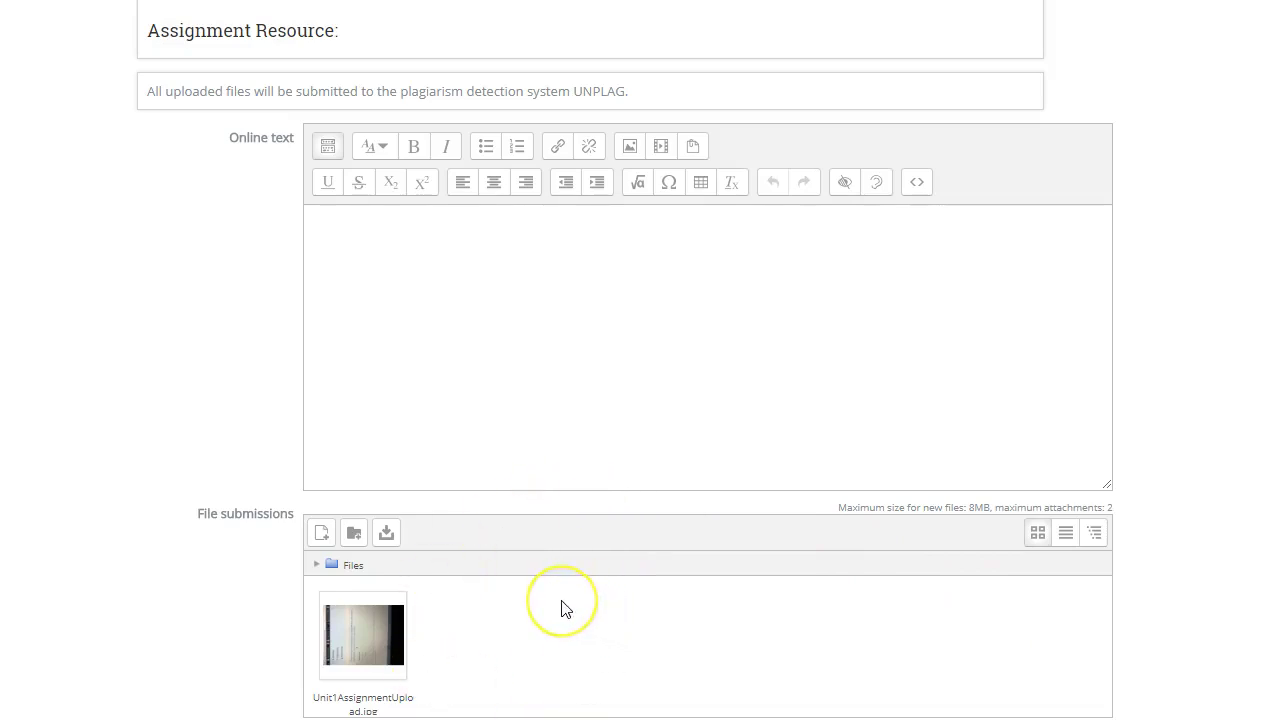
- Delete the uploaded Unit1AssignmentUpload.jpg from the submission and confirm
click(351, 644)
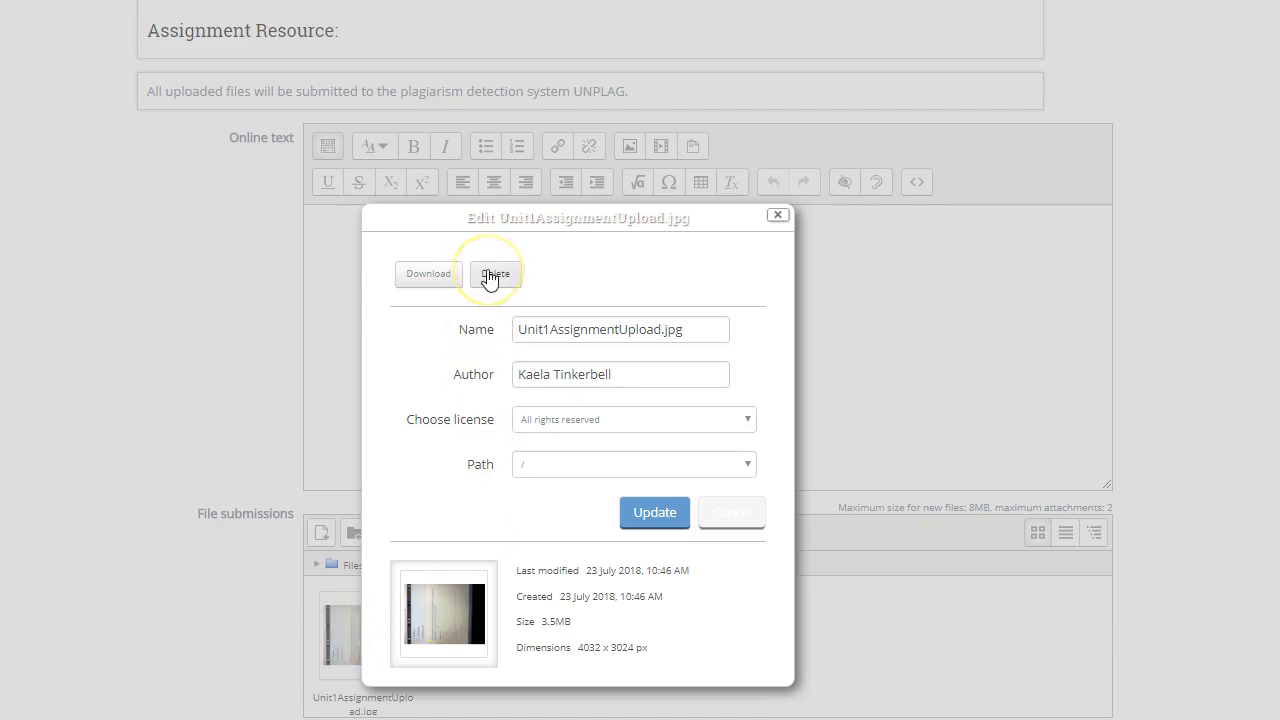
click(489, 276)
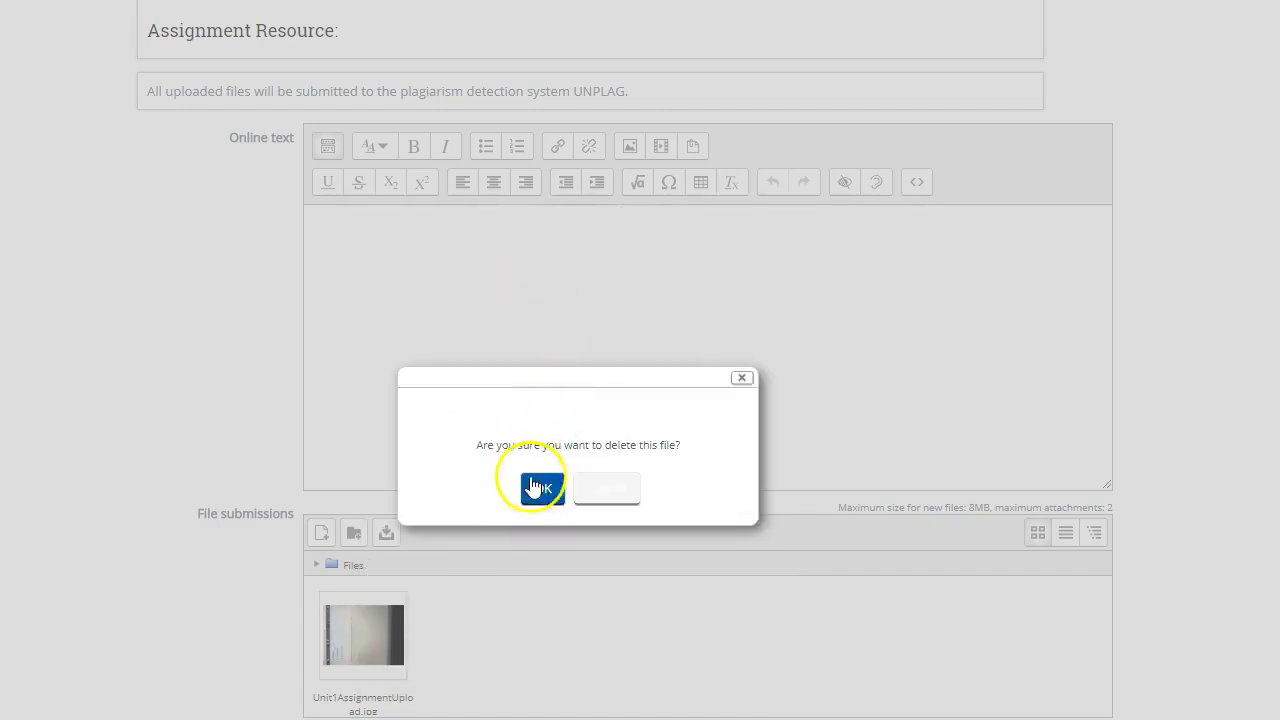
click(540, 487)
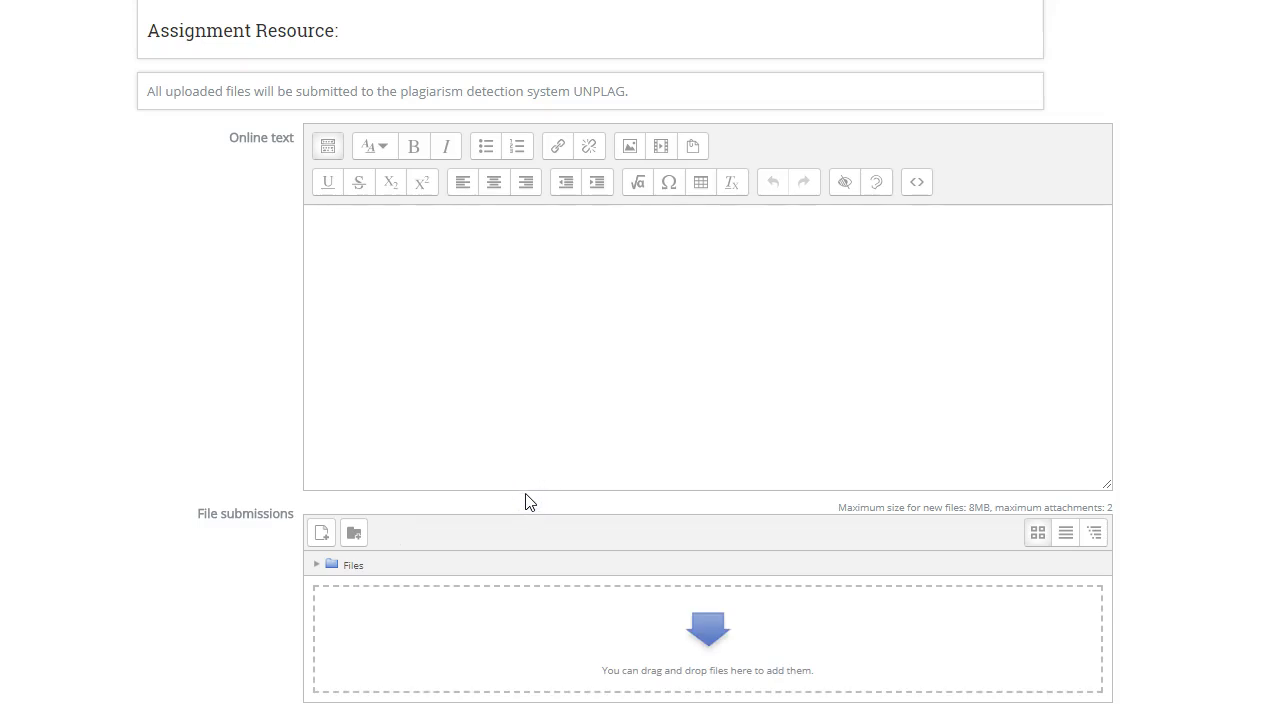
- Drag Unit1AssignmentUpload.jpg from File Explorer's demo folder into Moodle's file submissions drop zone
click(466, 624)
click(574, 650)
click(503, 606)
click(614, 423)
click(702, 284)
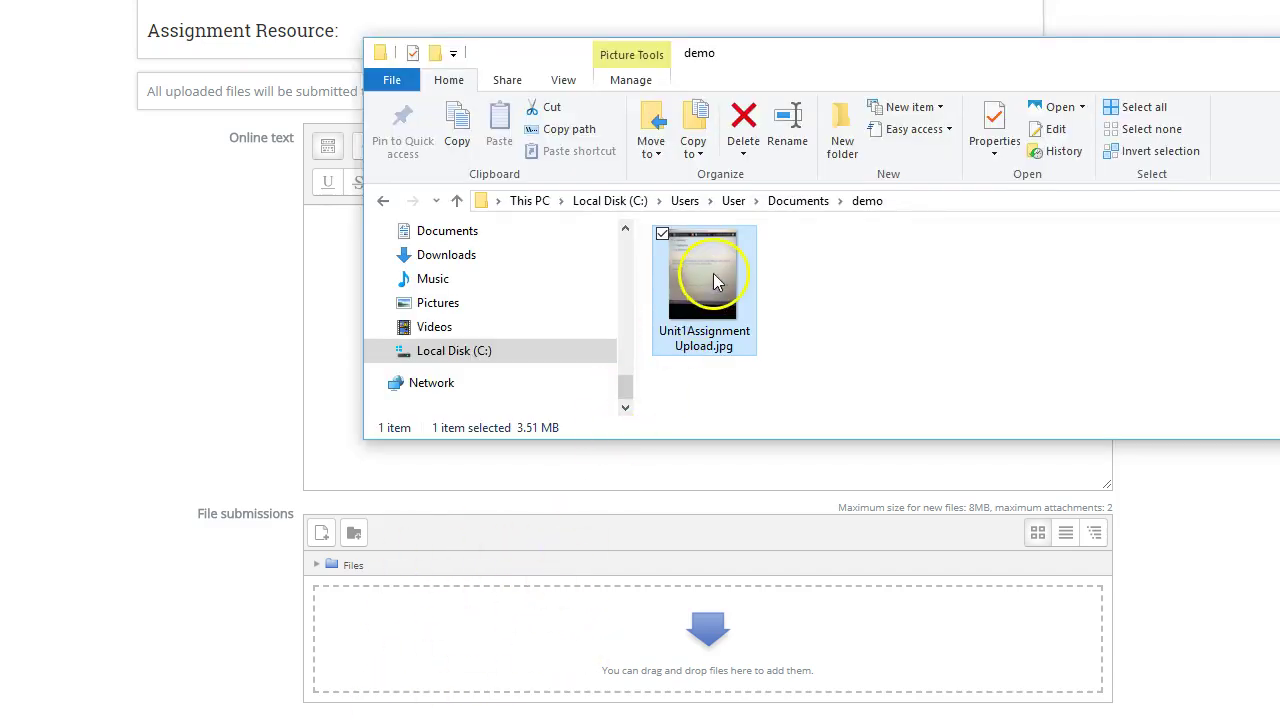
drag(713, 282, 668, 665)
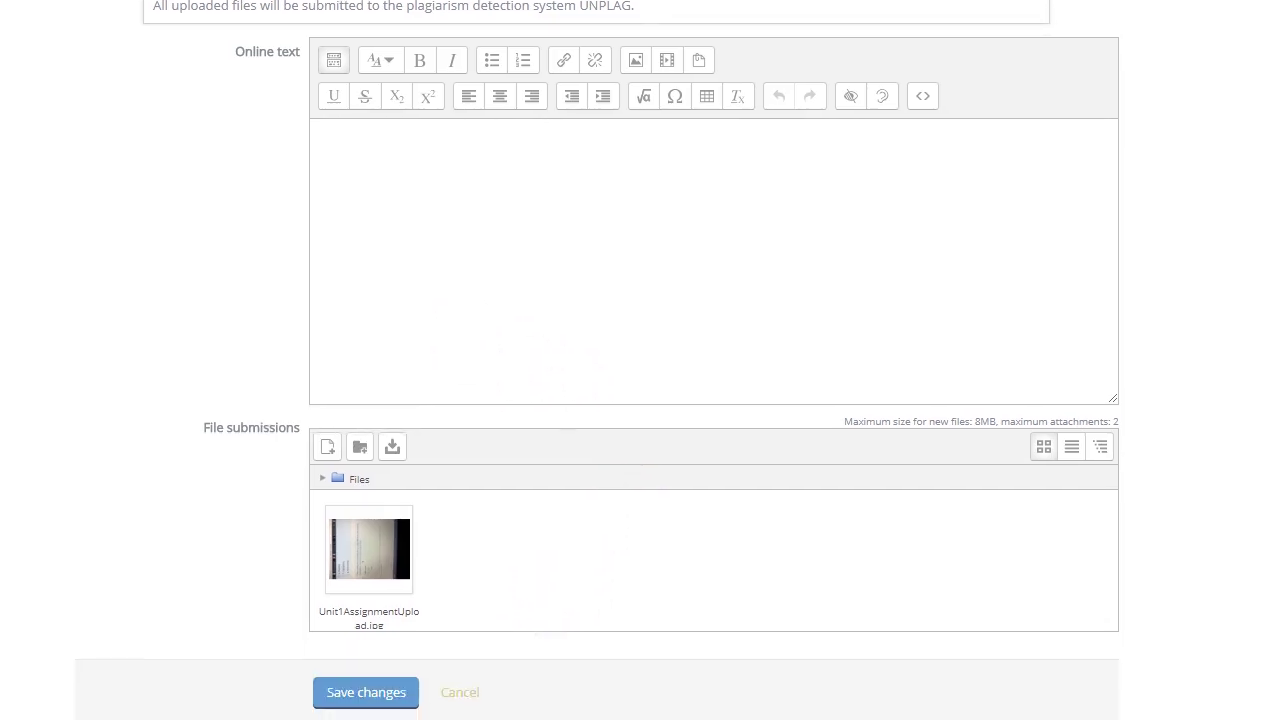
- Save the submission and review its Draft (not submitted) status with Unit1AssignmentUpload.jpg listed
click(377, 719)
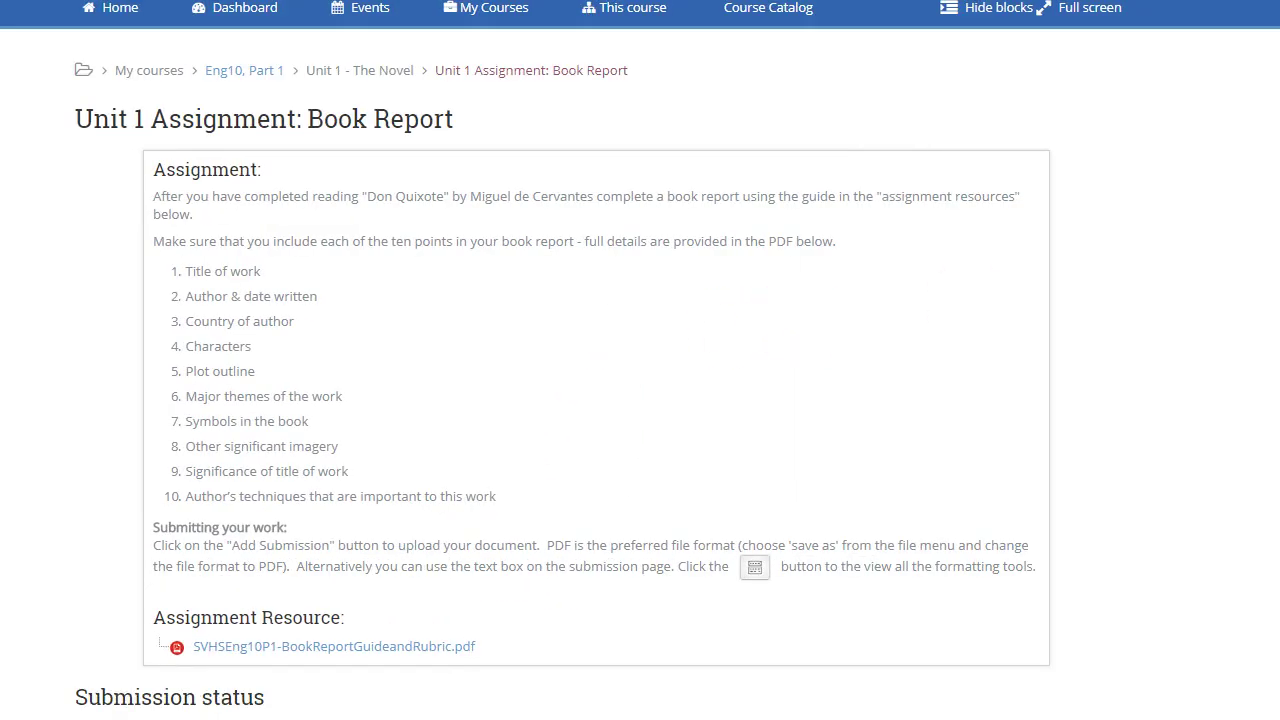
scroll(597, 360, down, 2)
scroll(882, 262, down, 5)
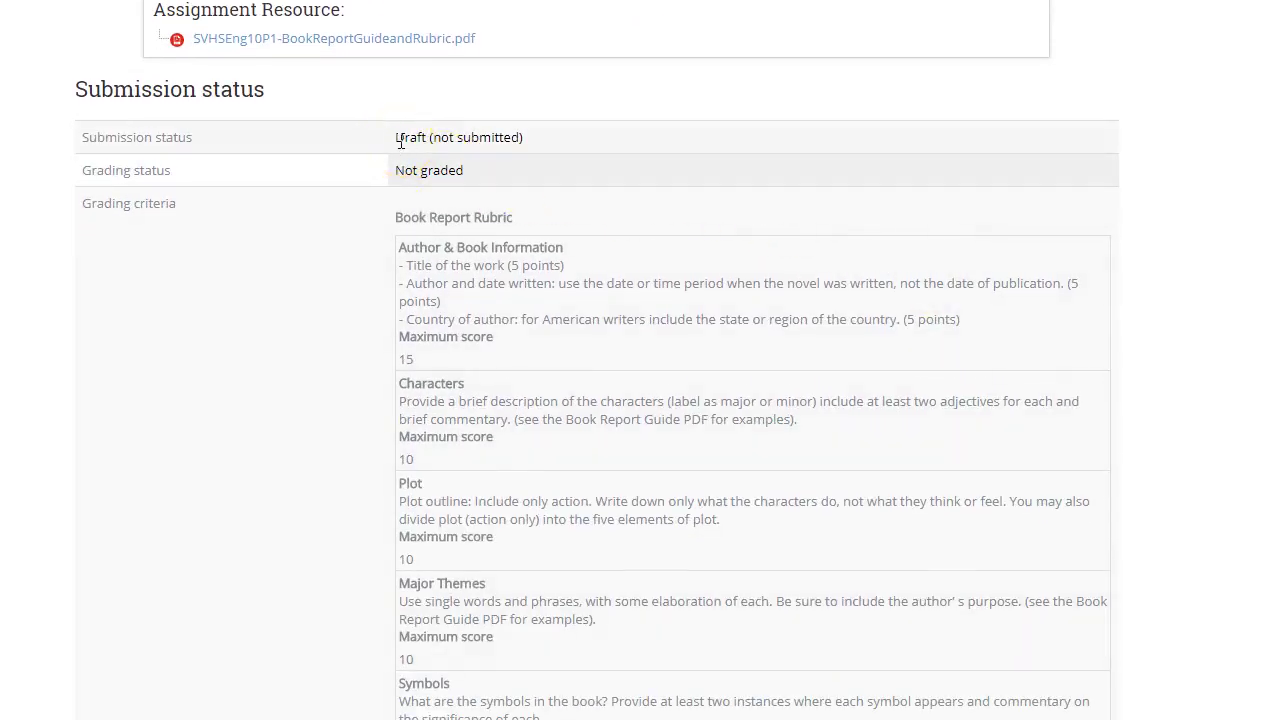
drag(397, 140, 556, 150)
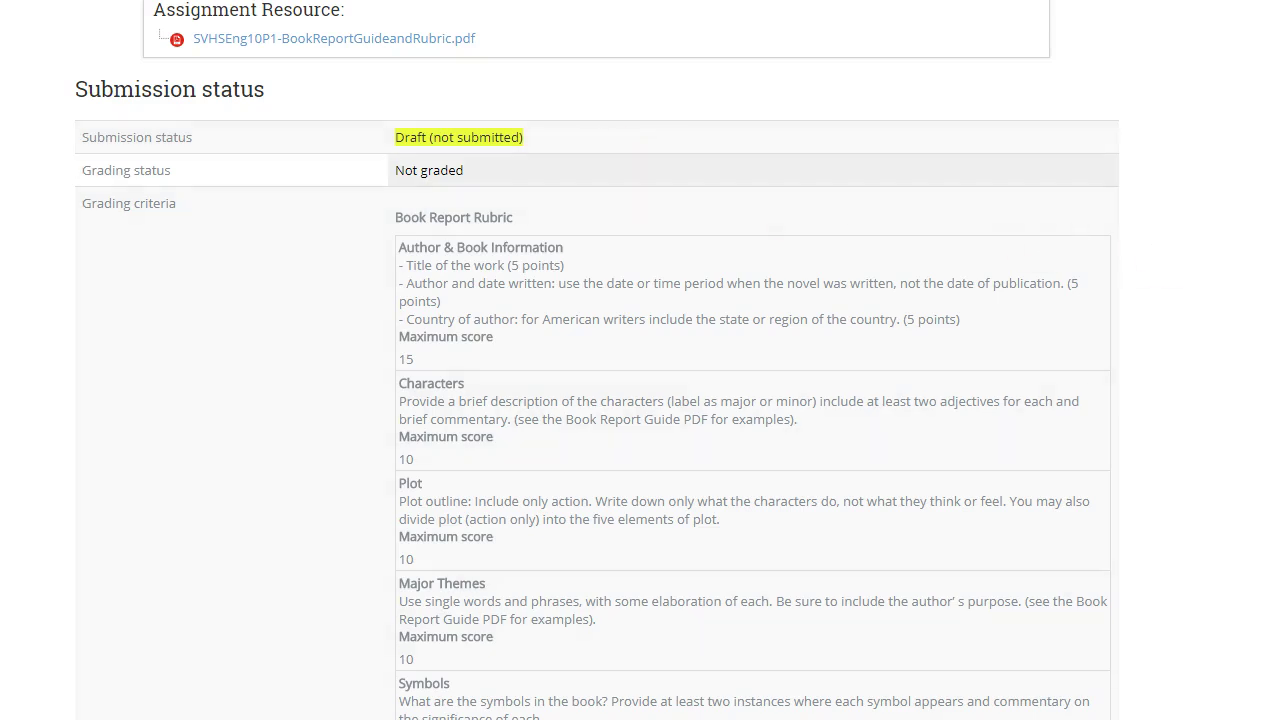
scroll(925, 457, down, 8)
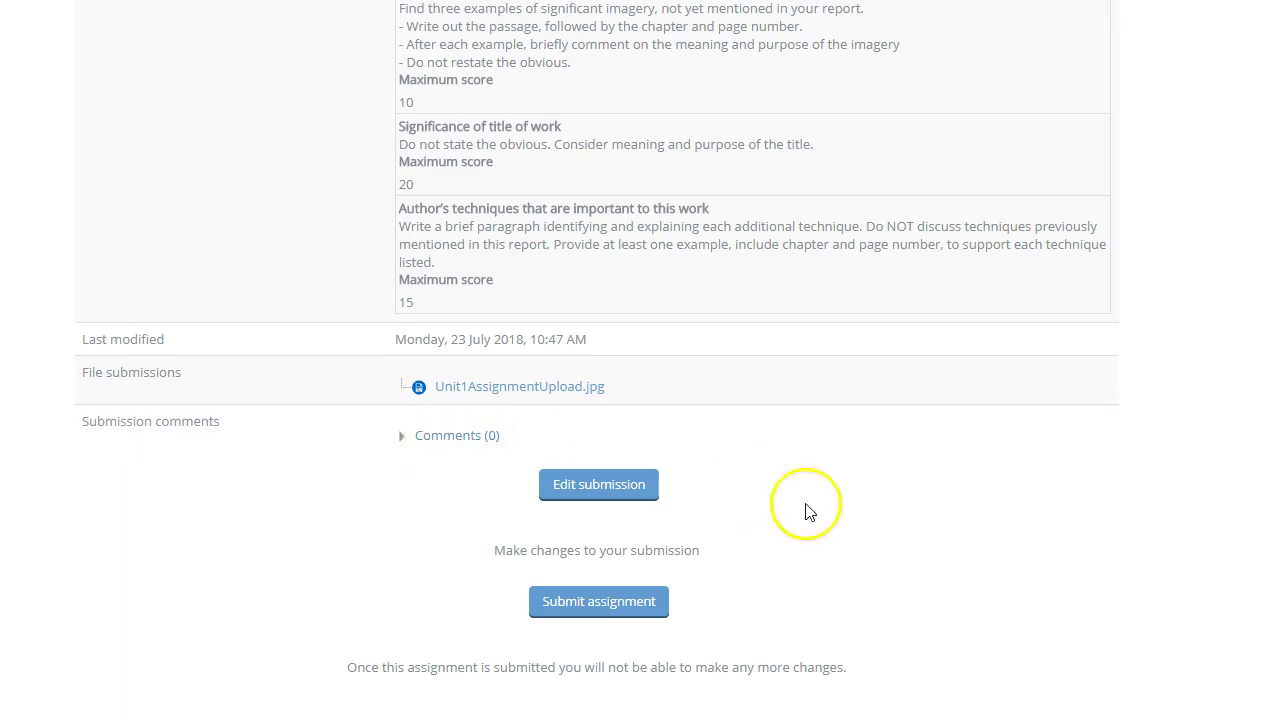
- Submit the Book Report for grading, ticking the own-work acknowledgement before continuing
click(585, 613)
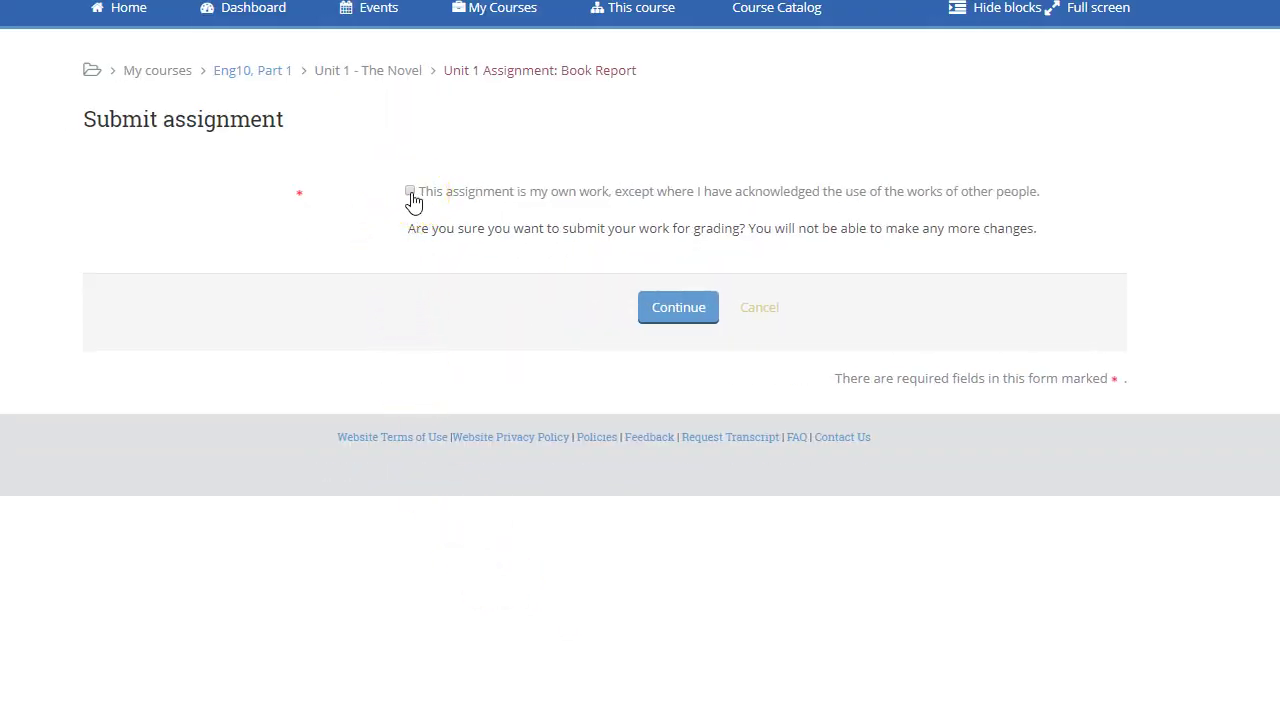
click(410, 191)
click(663, 309)
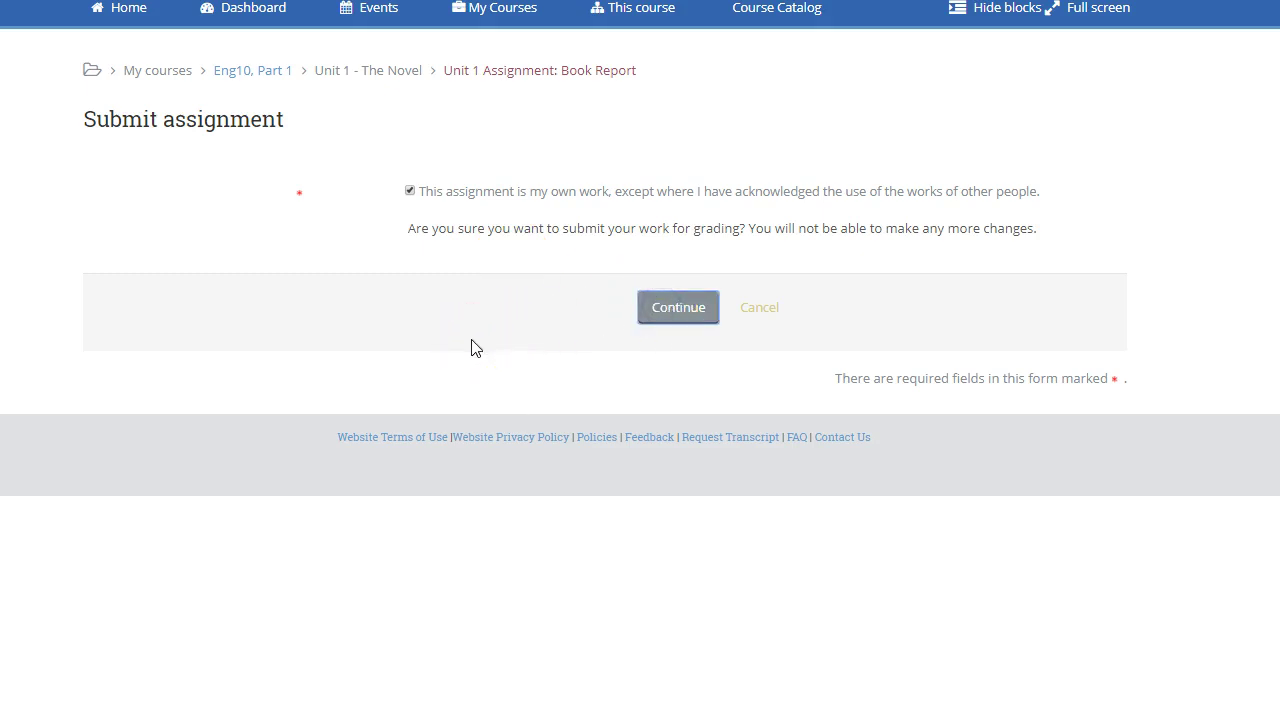
click(455, 368)
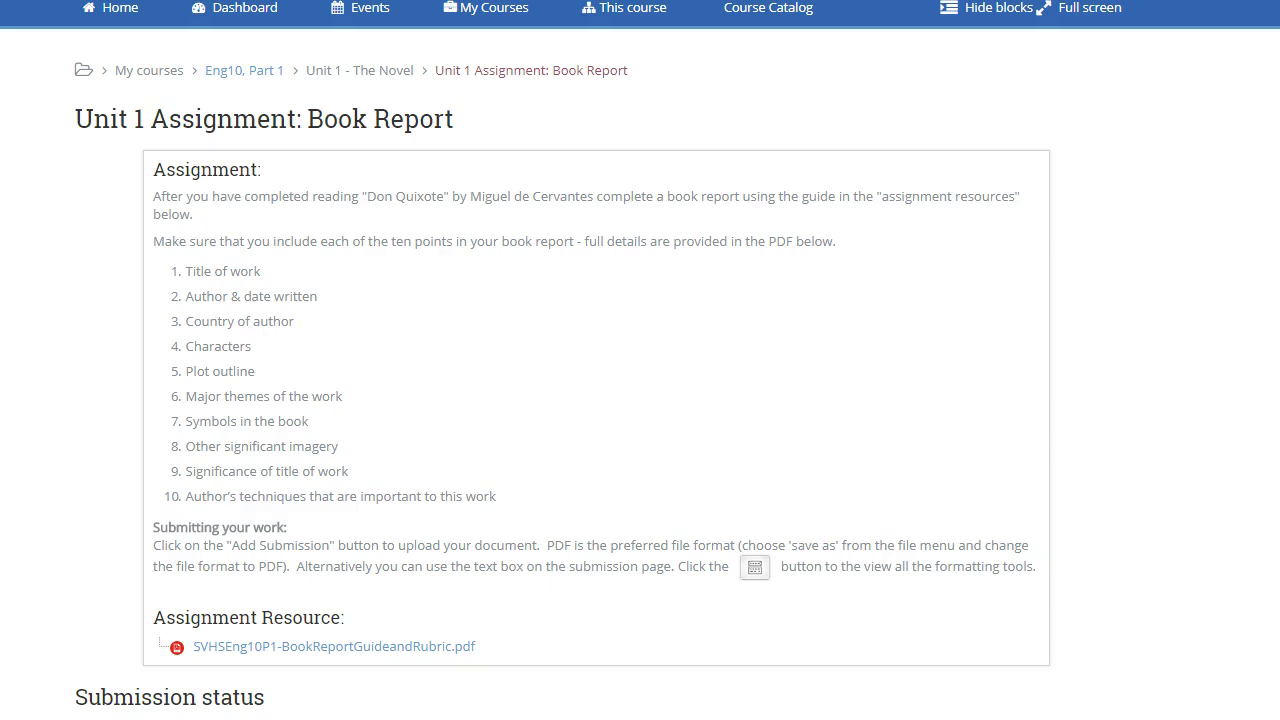
scroll(640, 360, down, 5)
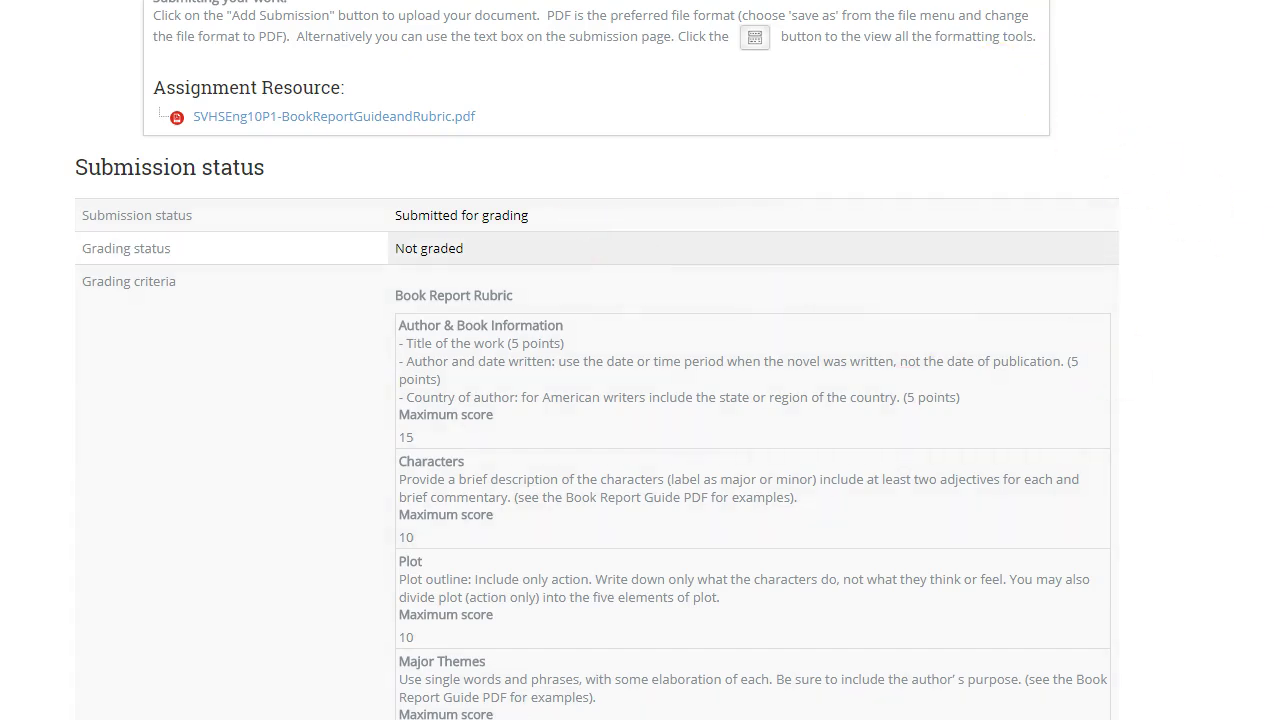
scroll(597, 360, up, 5)
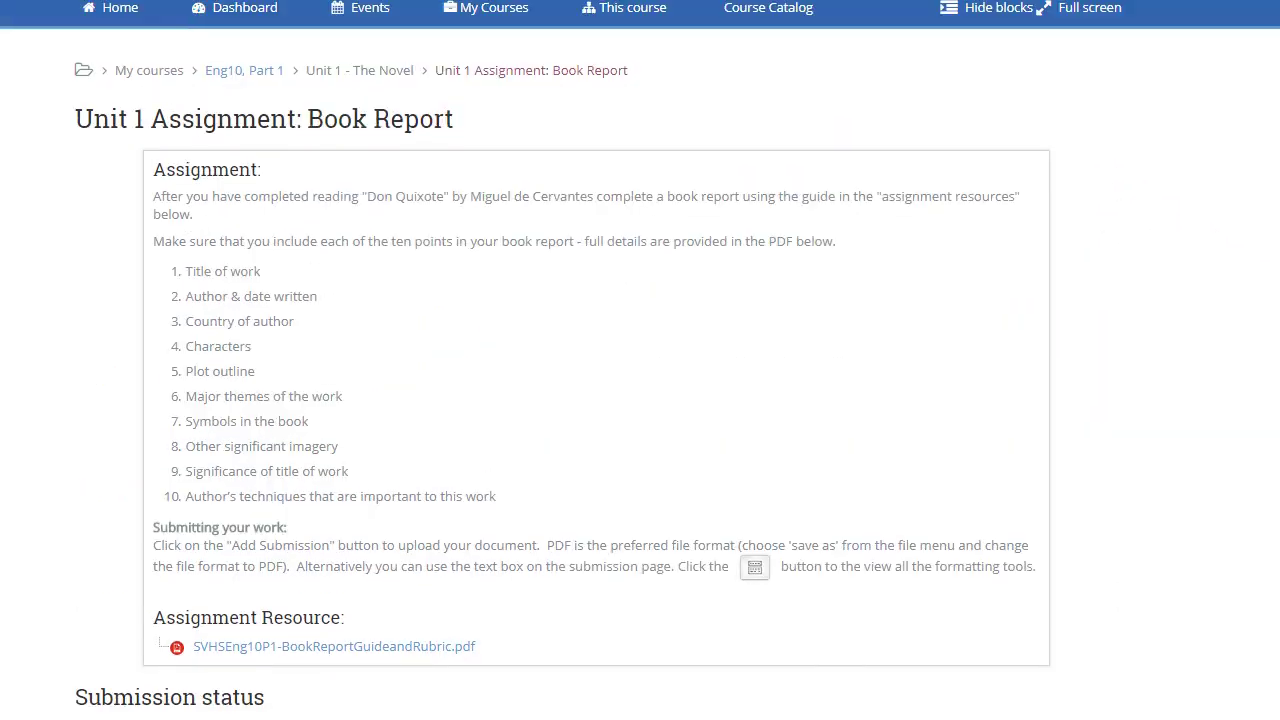
scroll(637, 97, up, 1)
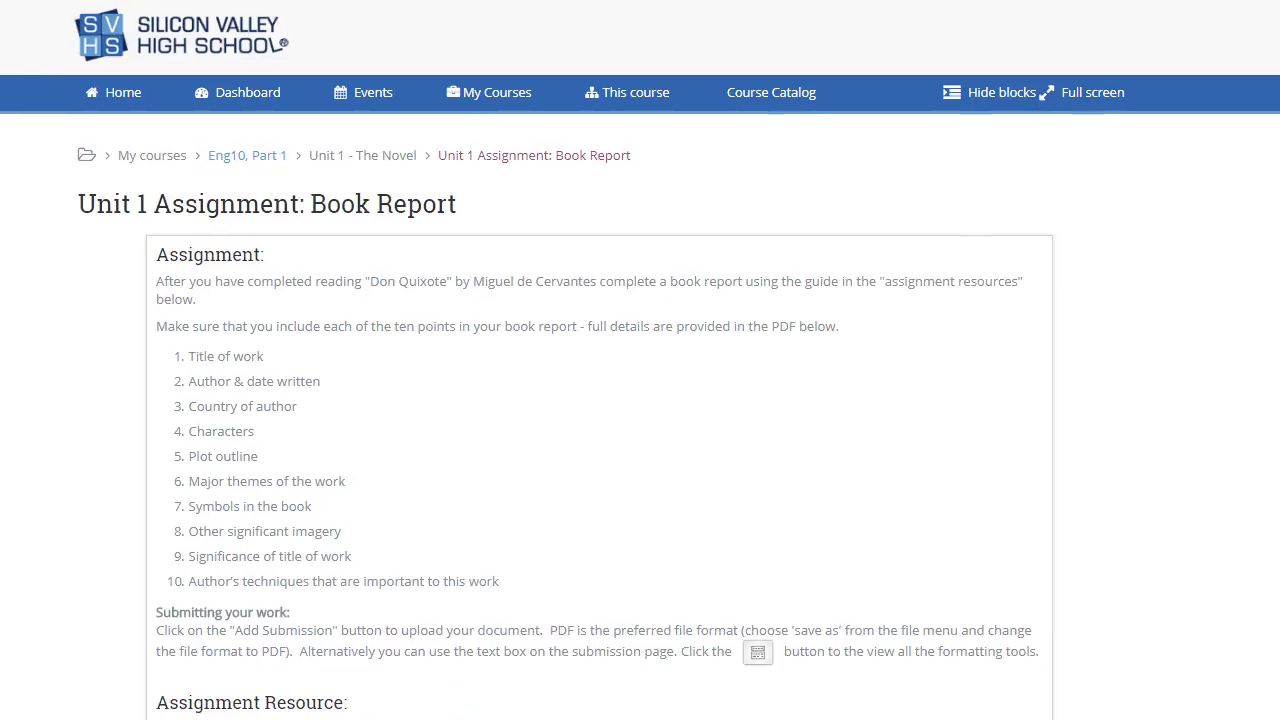
- Go to the course Assignments list via the This course menu to confirm Submitted for grading
click(627, 122)
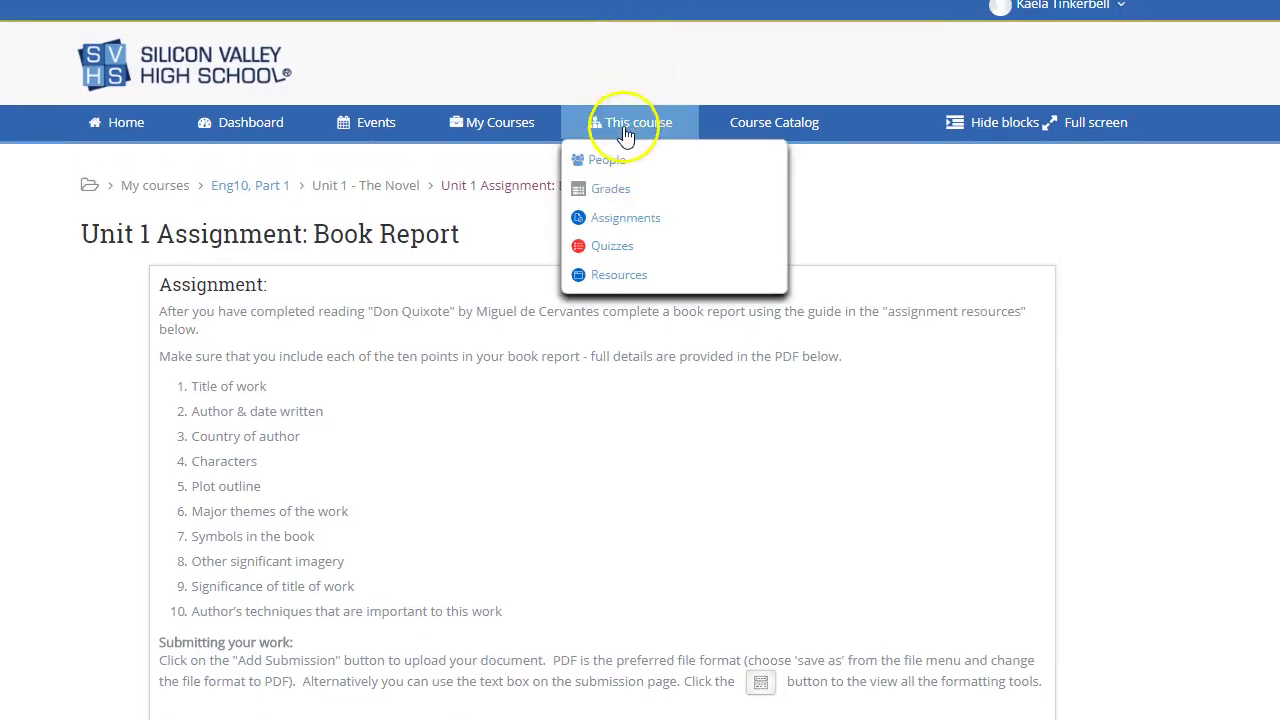
click(616, 220)
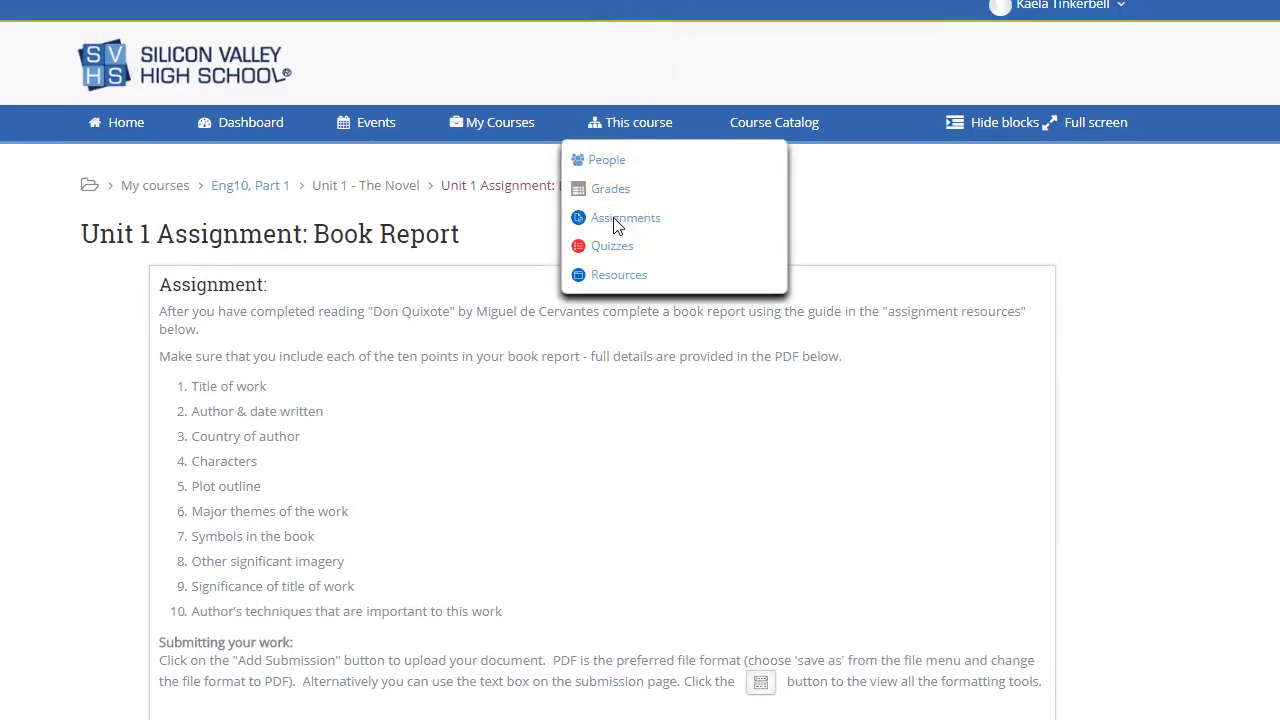
click(613, 241)
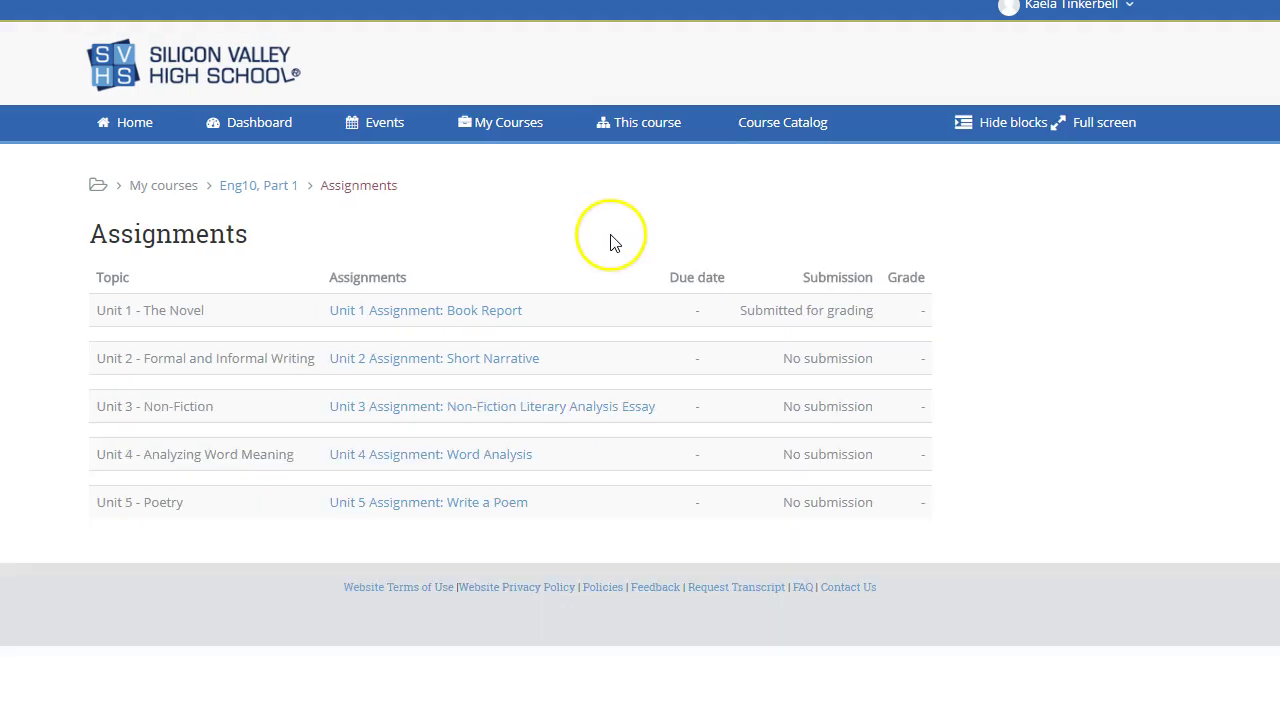
click(648, 132)
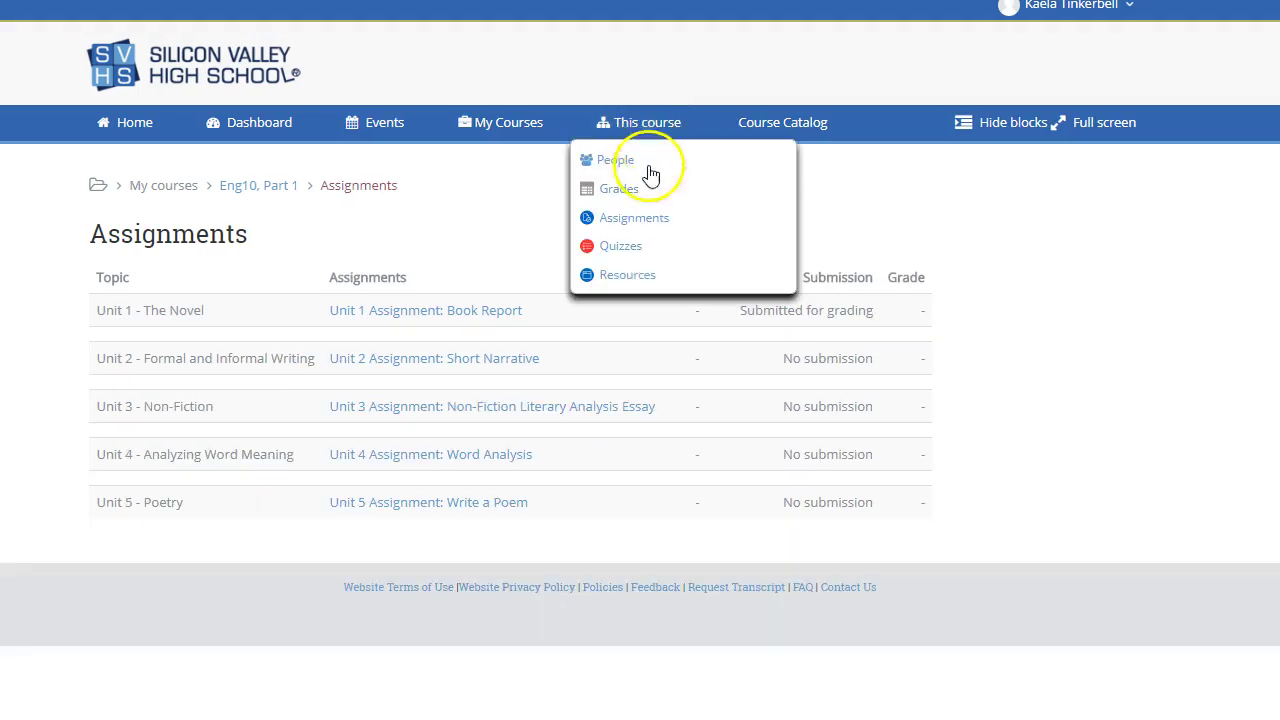